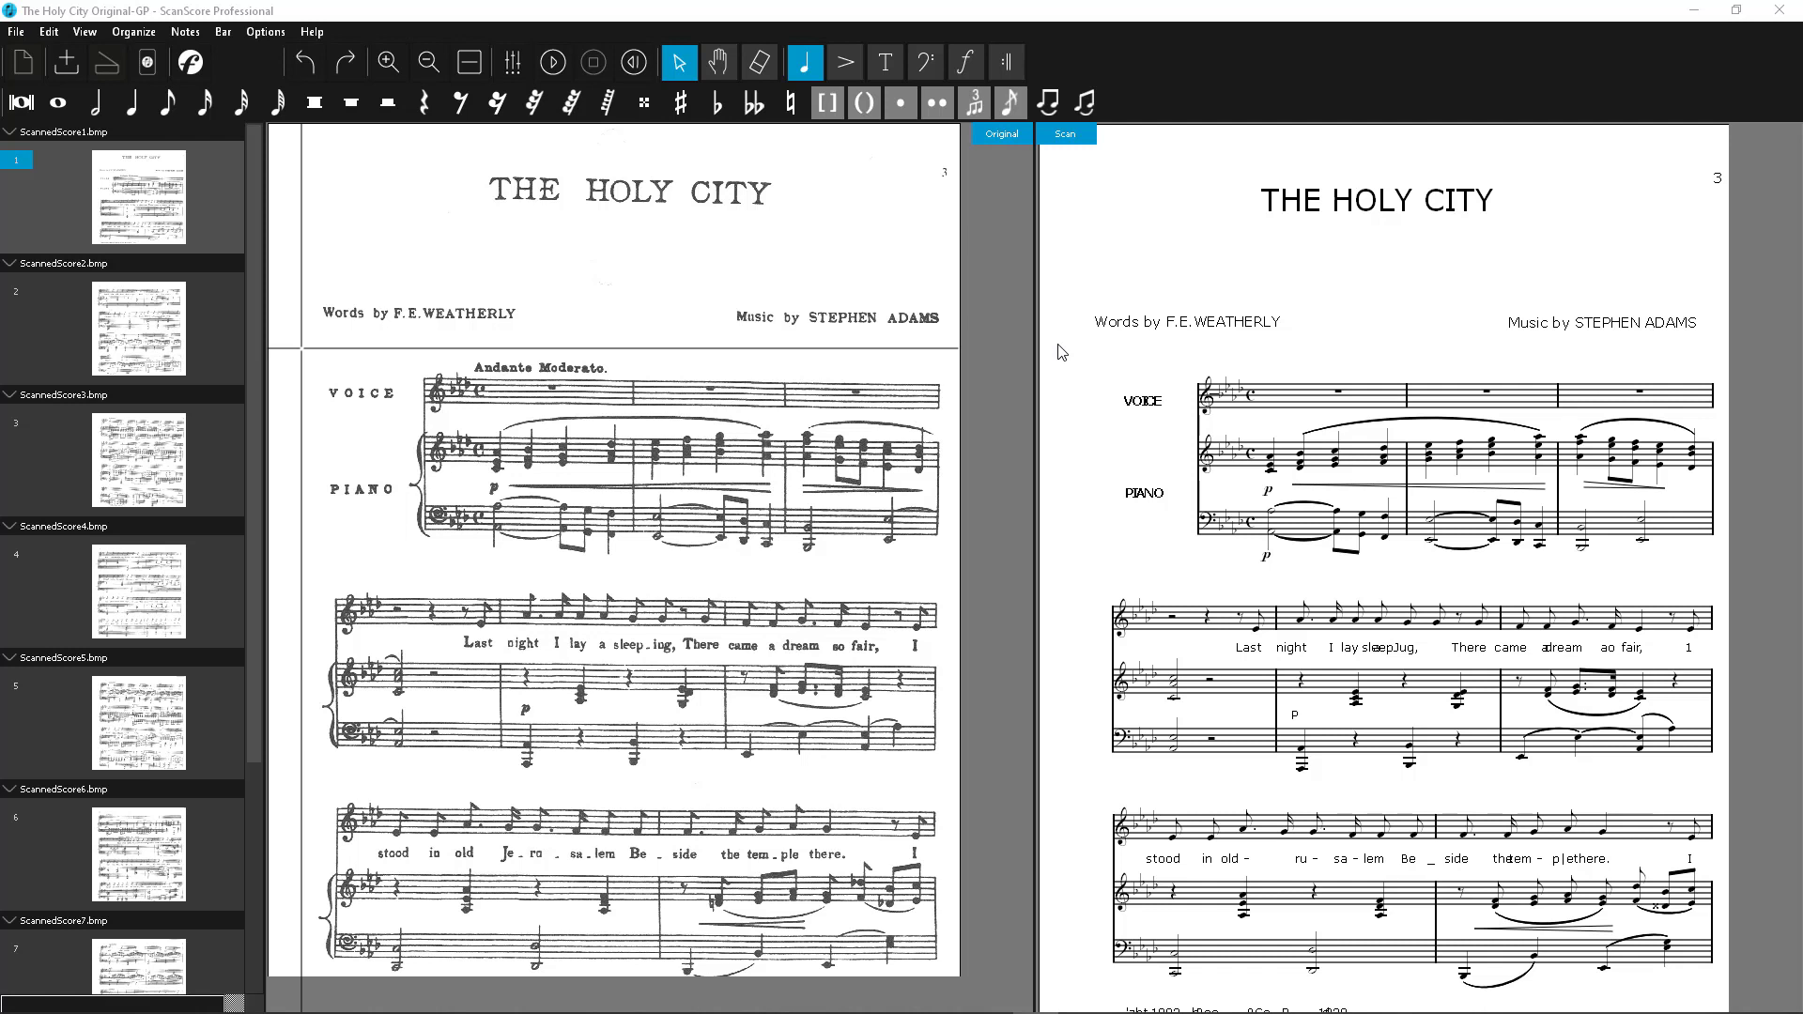
# Check the parts in the Mixer, then play The Holy City at its original pitch.
pyautogui.click(512, 62)
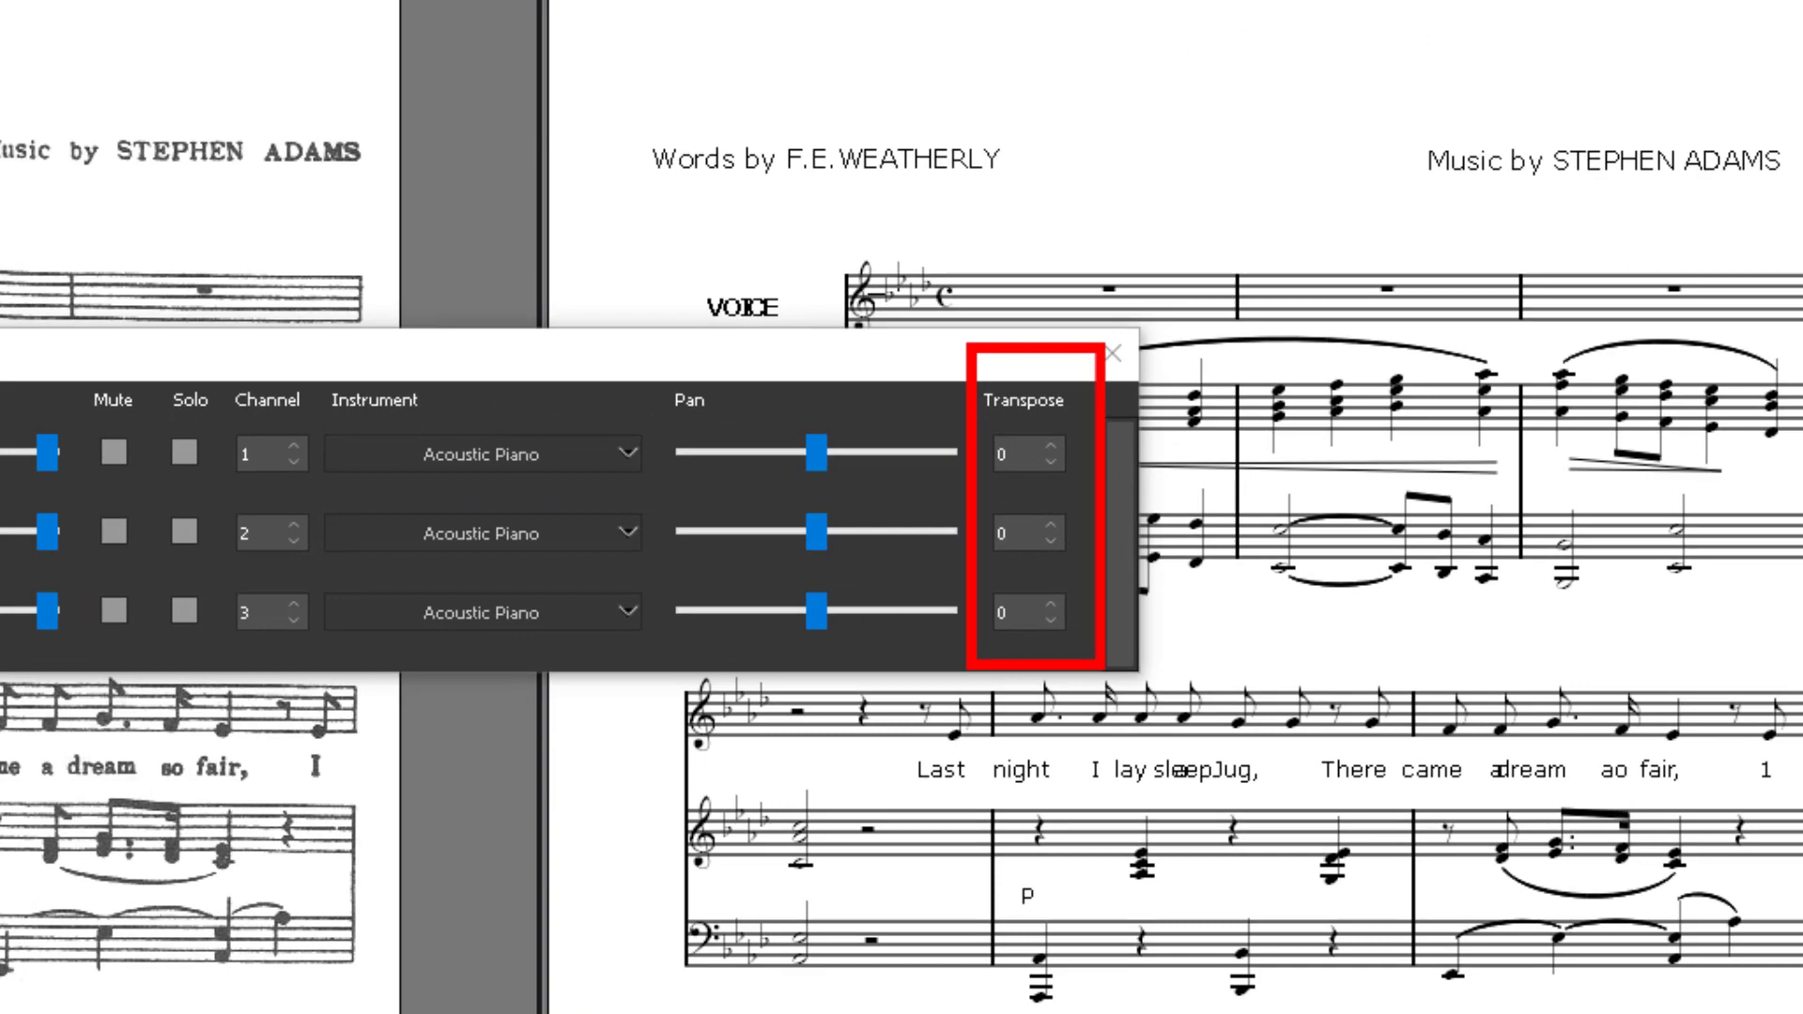
pyautogui.click(1113, 352)
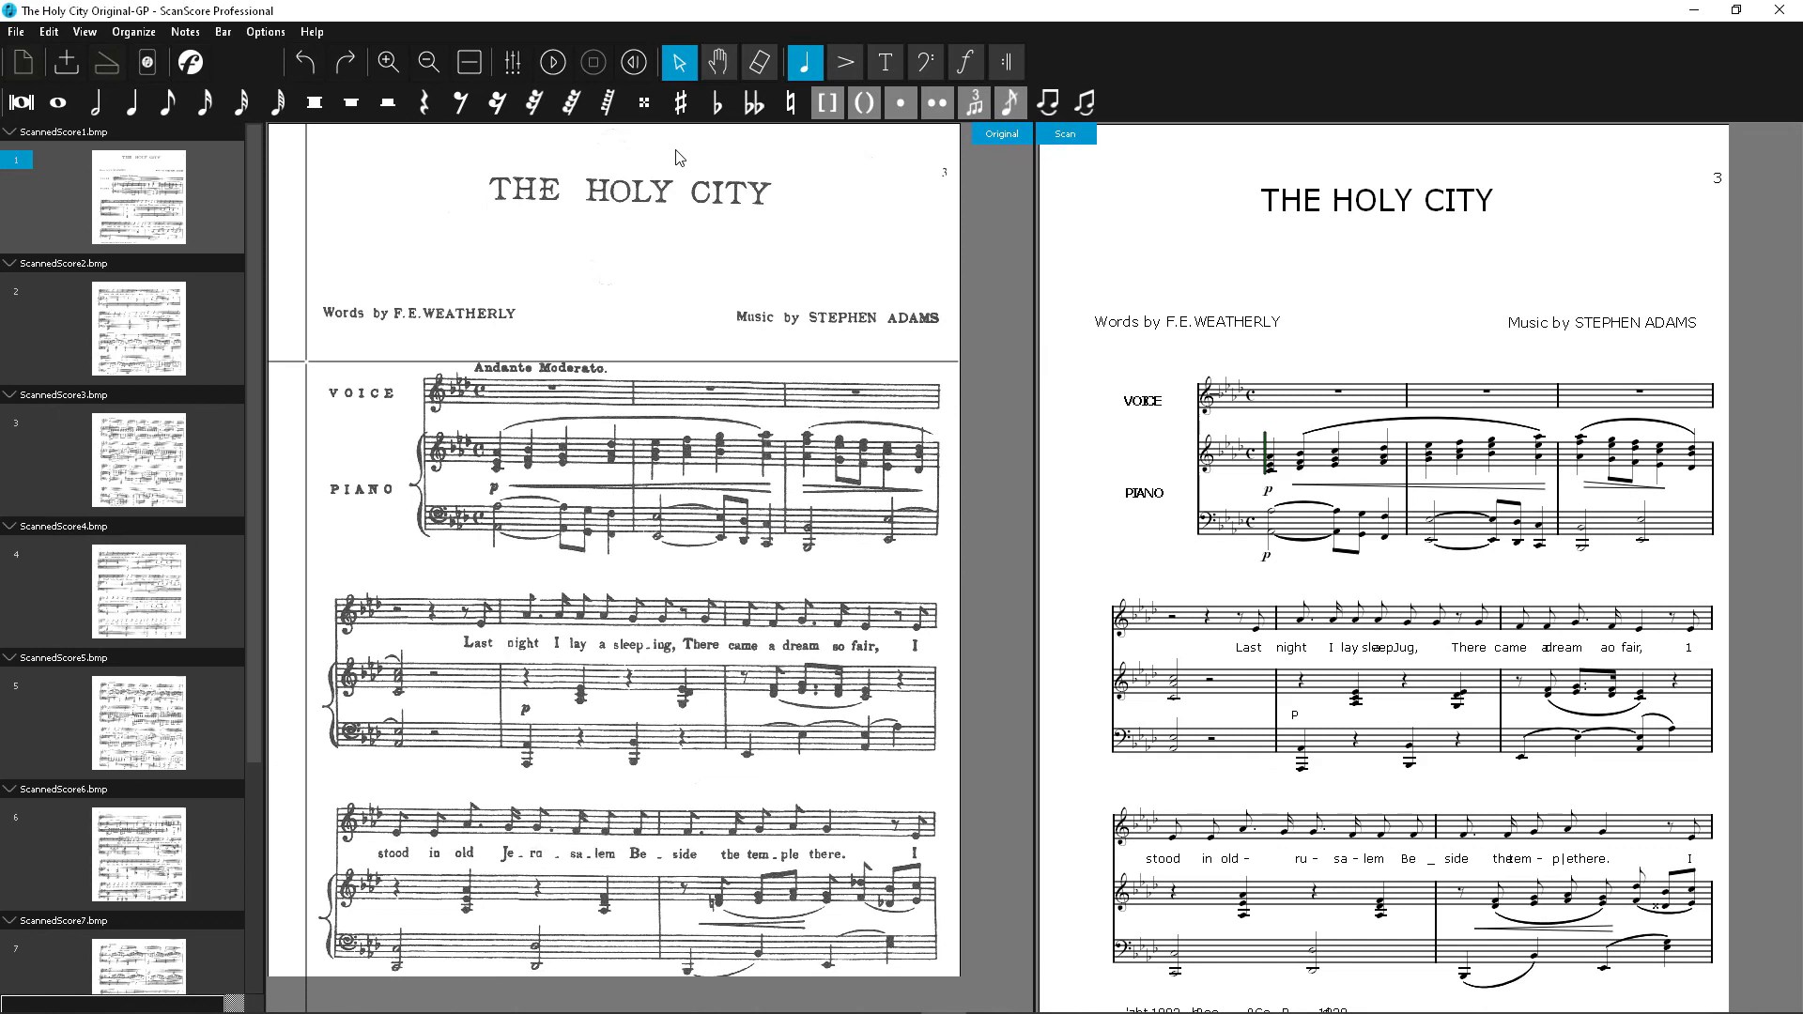
pyautogui.click(553, 67)
# Stop playback and set the Voice and both Piano parts to transpose -3 in the Mixer.
pyautogui.click(593, 63)
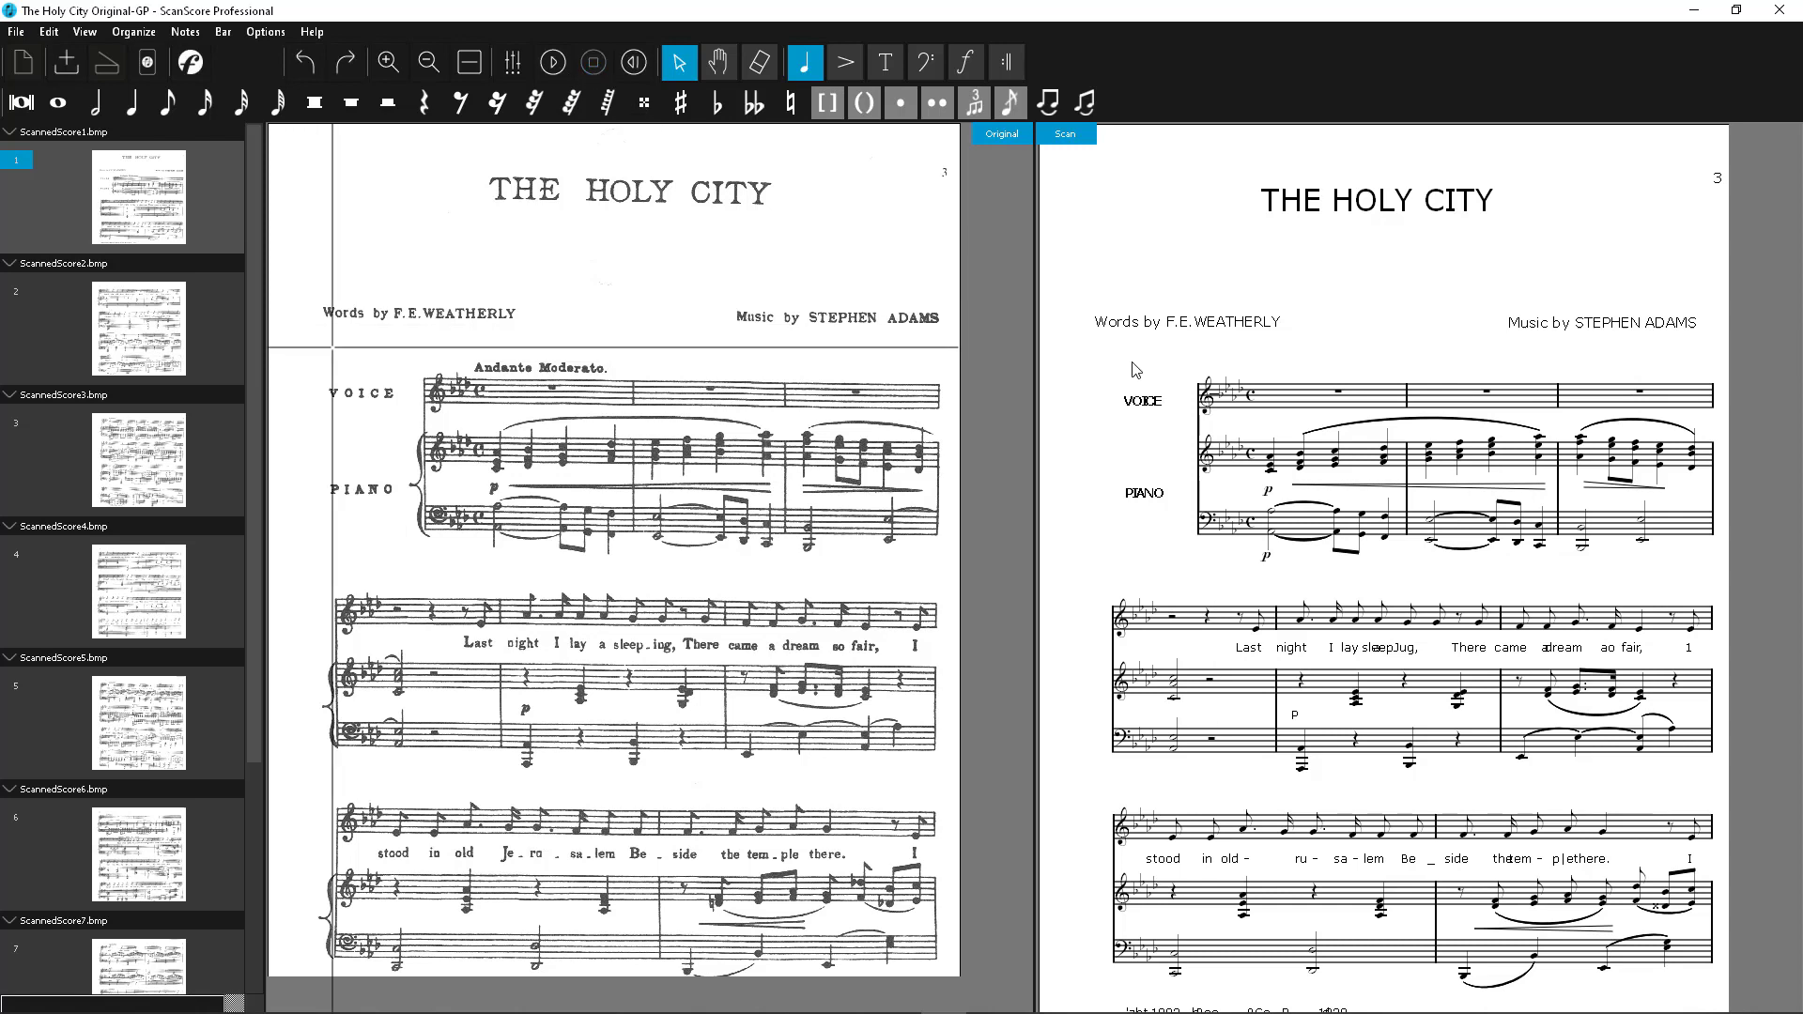
pyautogui.click(518, 63)
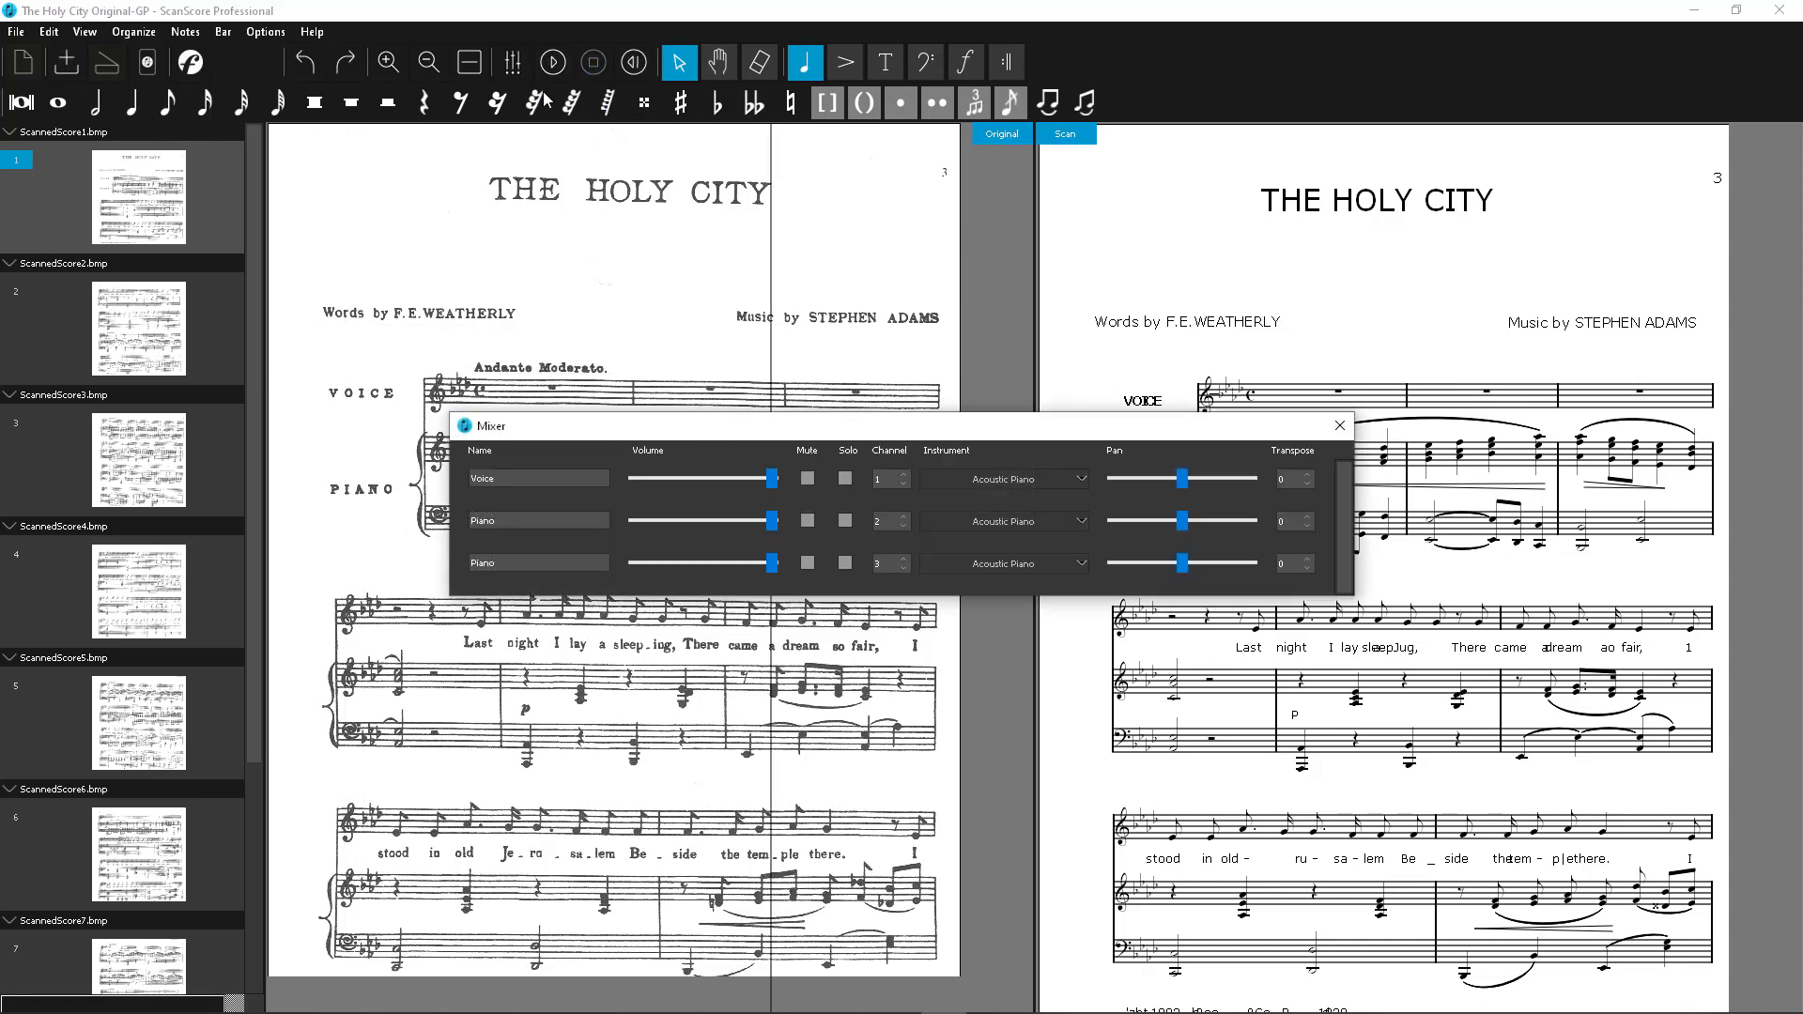
pyautogui.click(1308, 484)
pyautogui.click(1308, 484)
pyautogui.click(1308, 484)
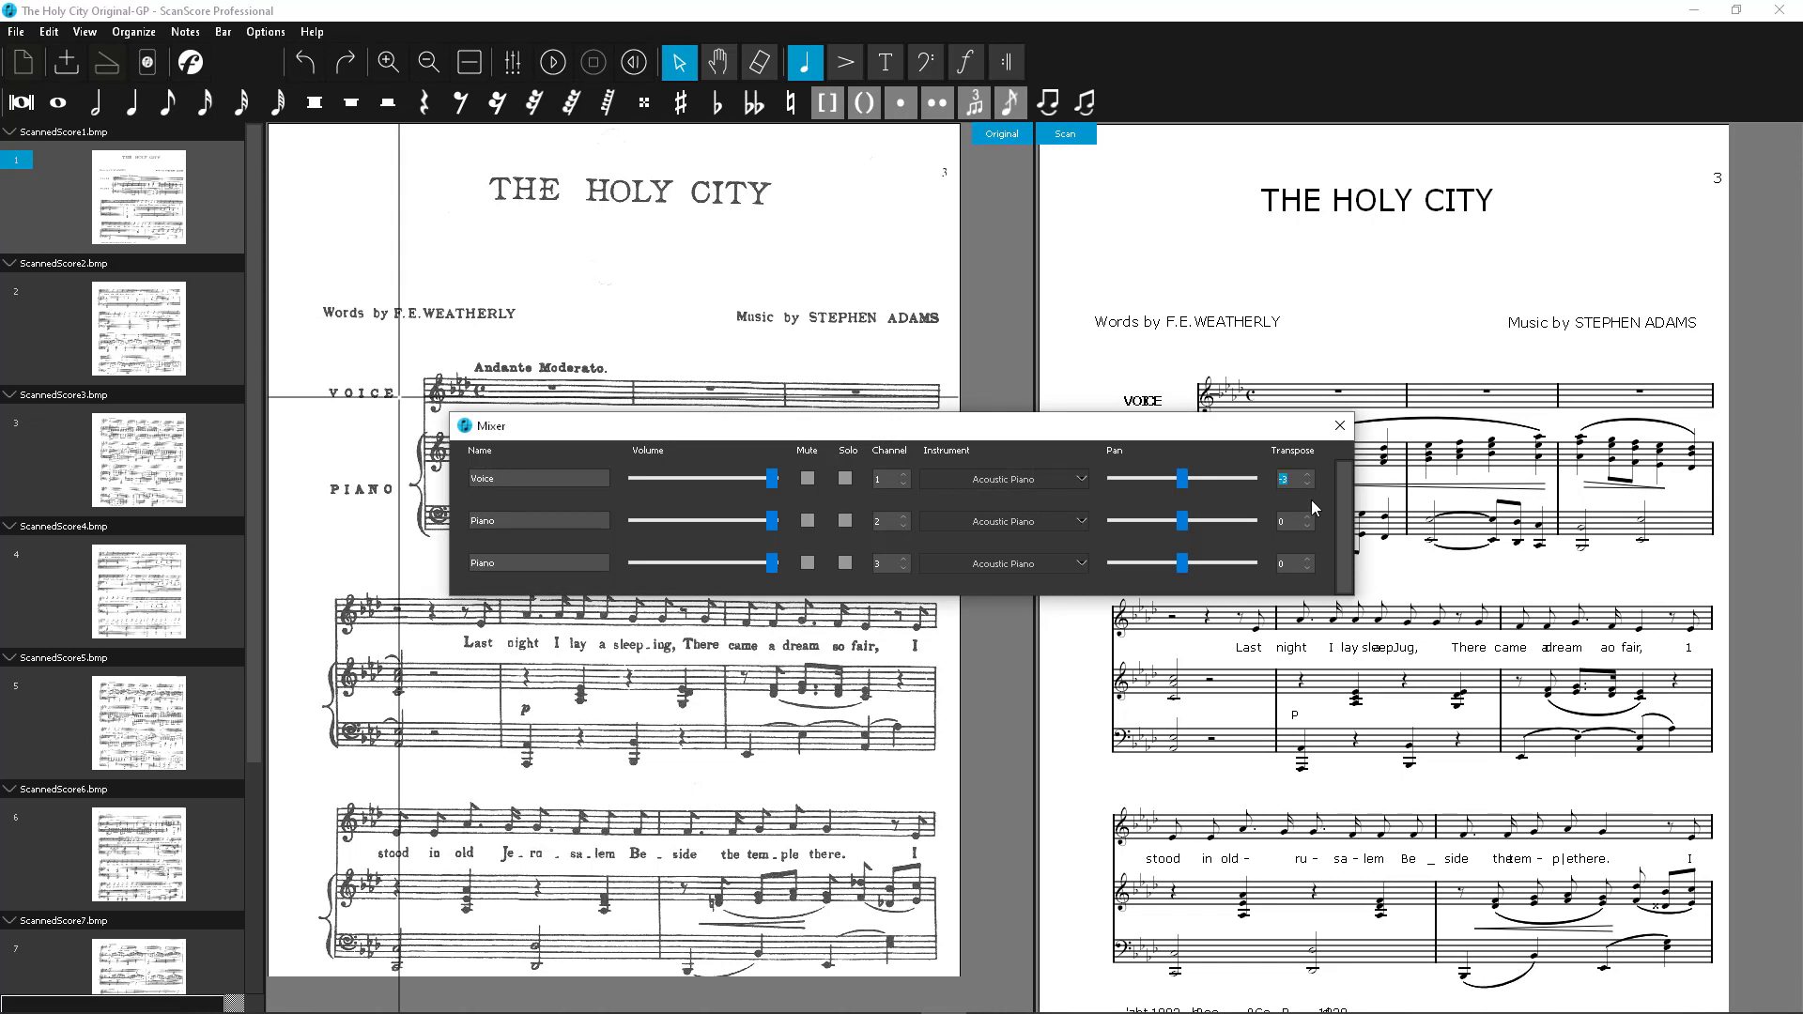
pyautogui.click(1307, 528)
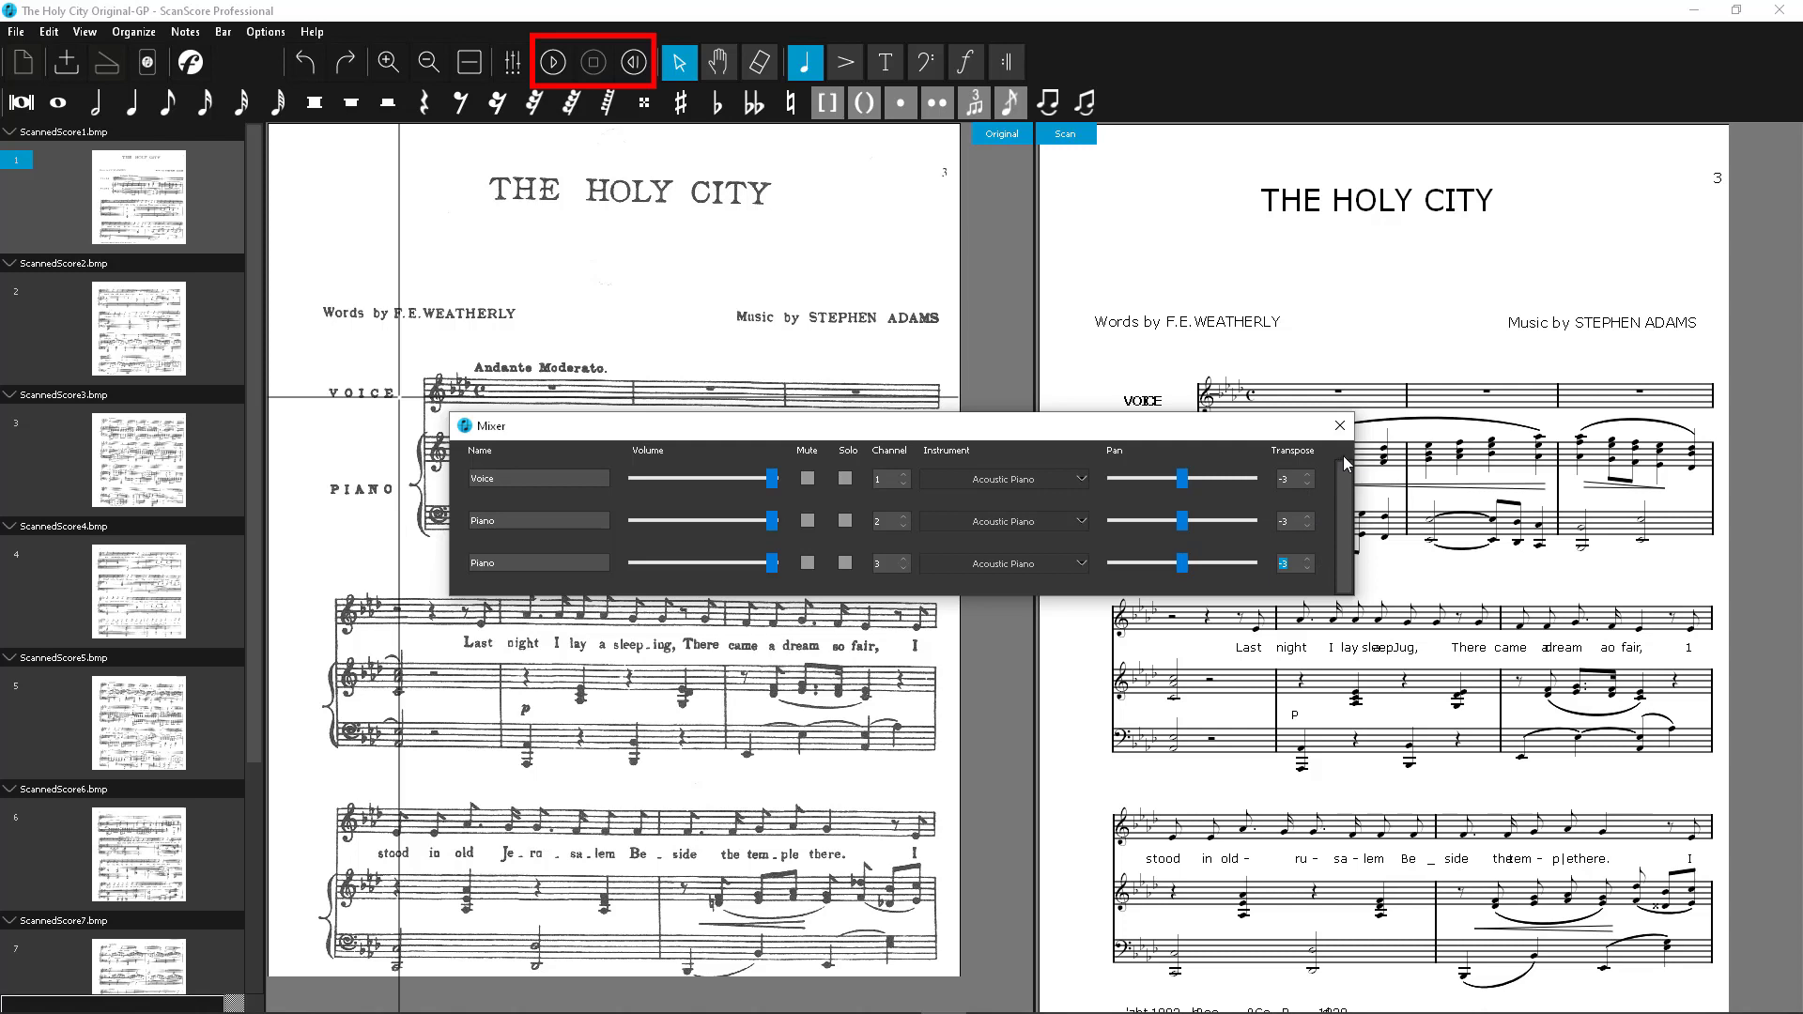
pyautogui.click(1340, 425)
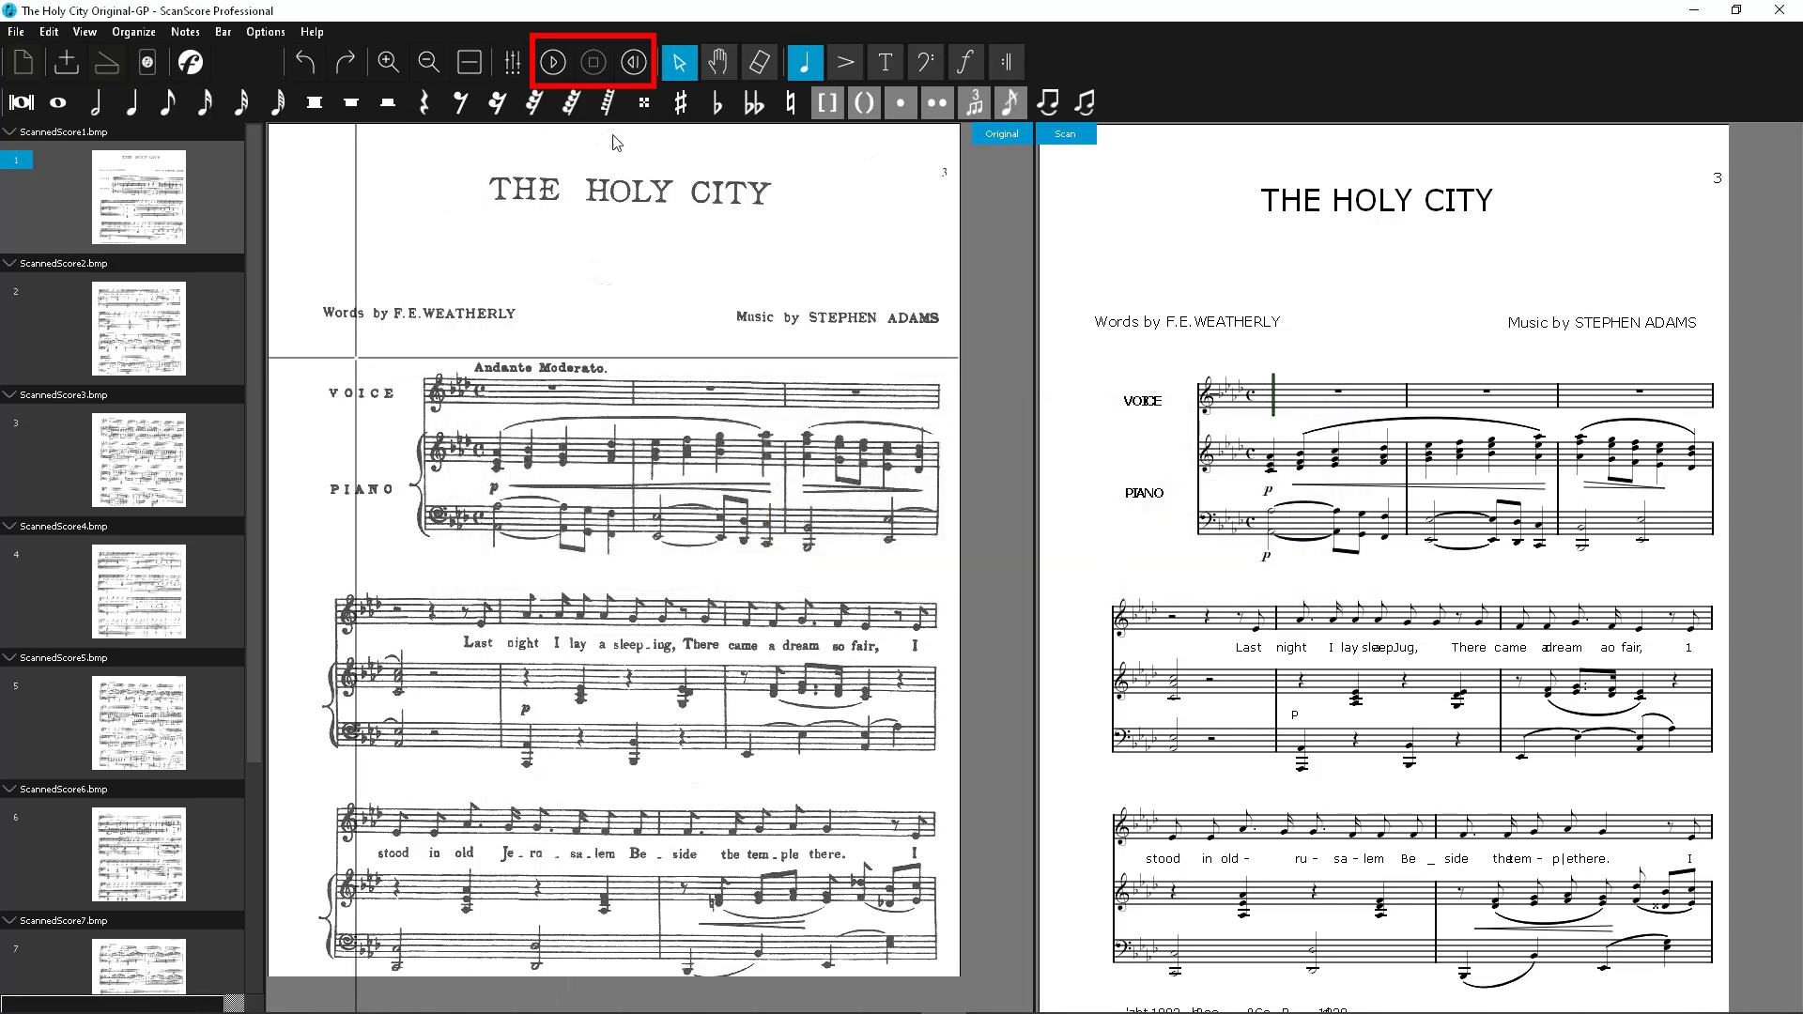
pyautogui.click(555, 67)
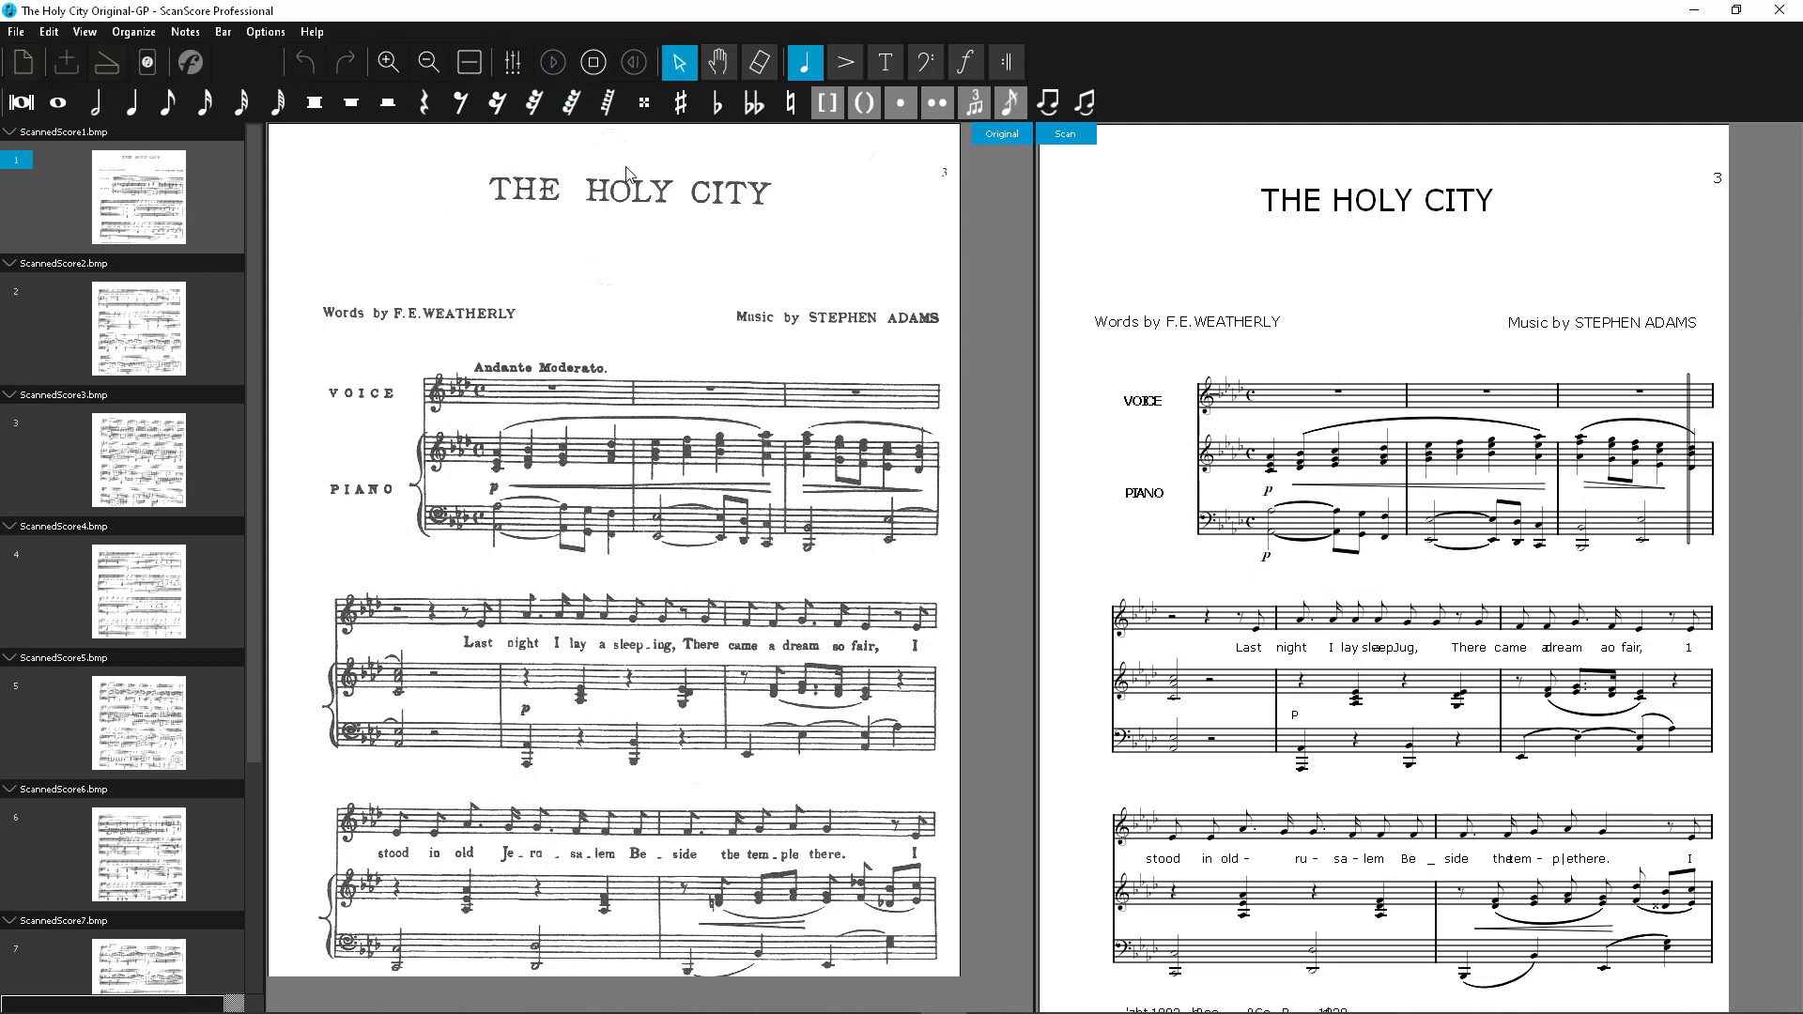
pyautogui.click(598, 60)
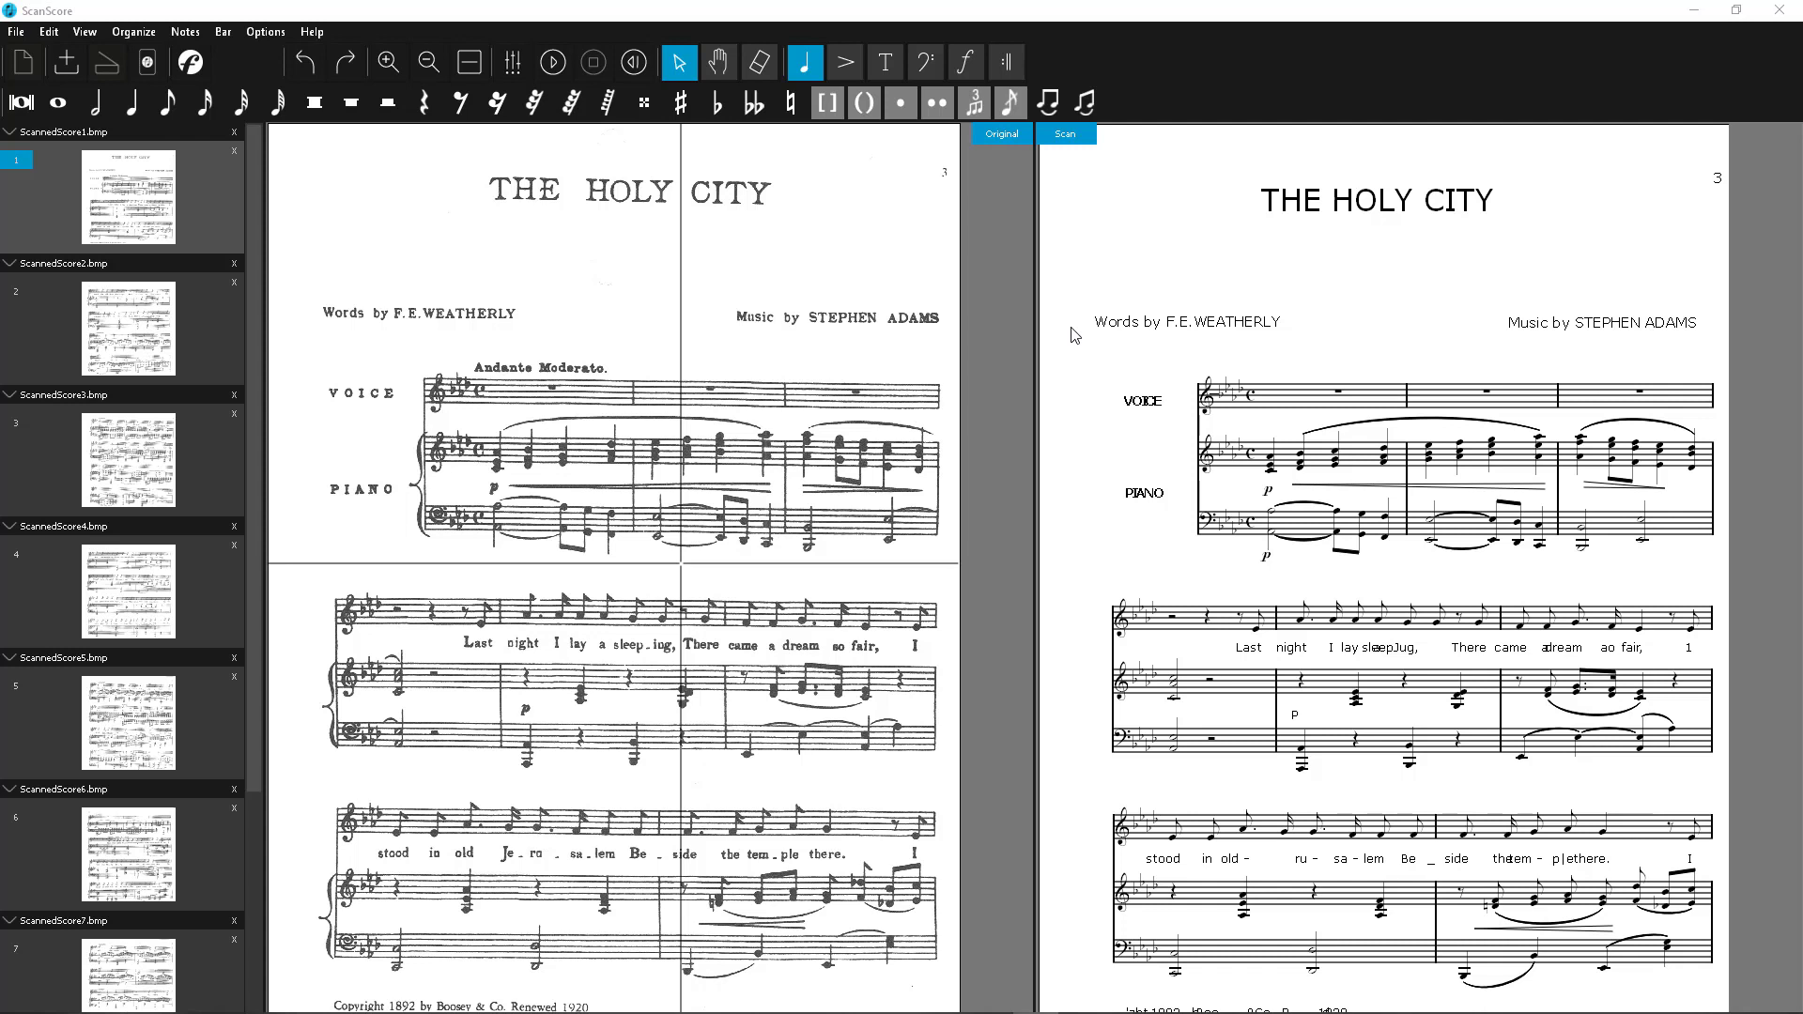
pyautogui.click(693, 75)
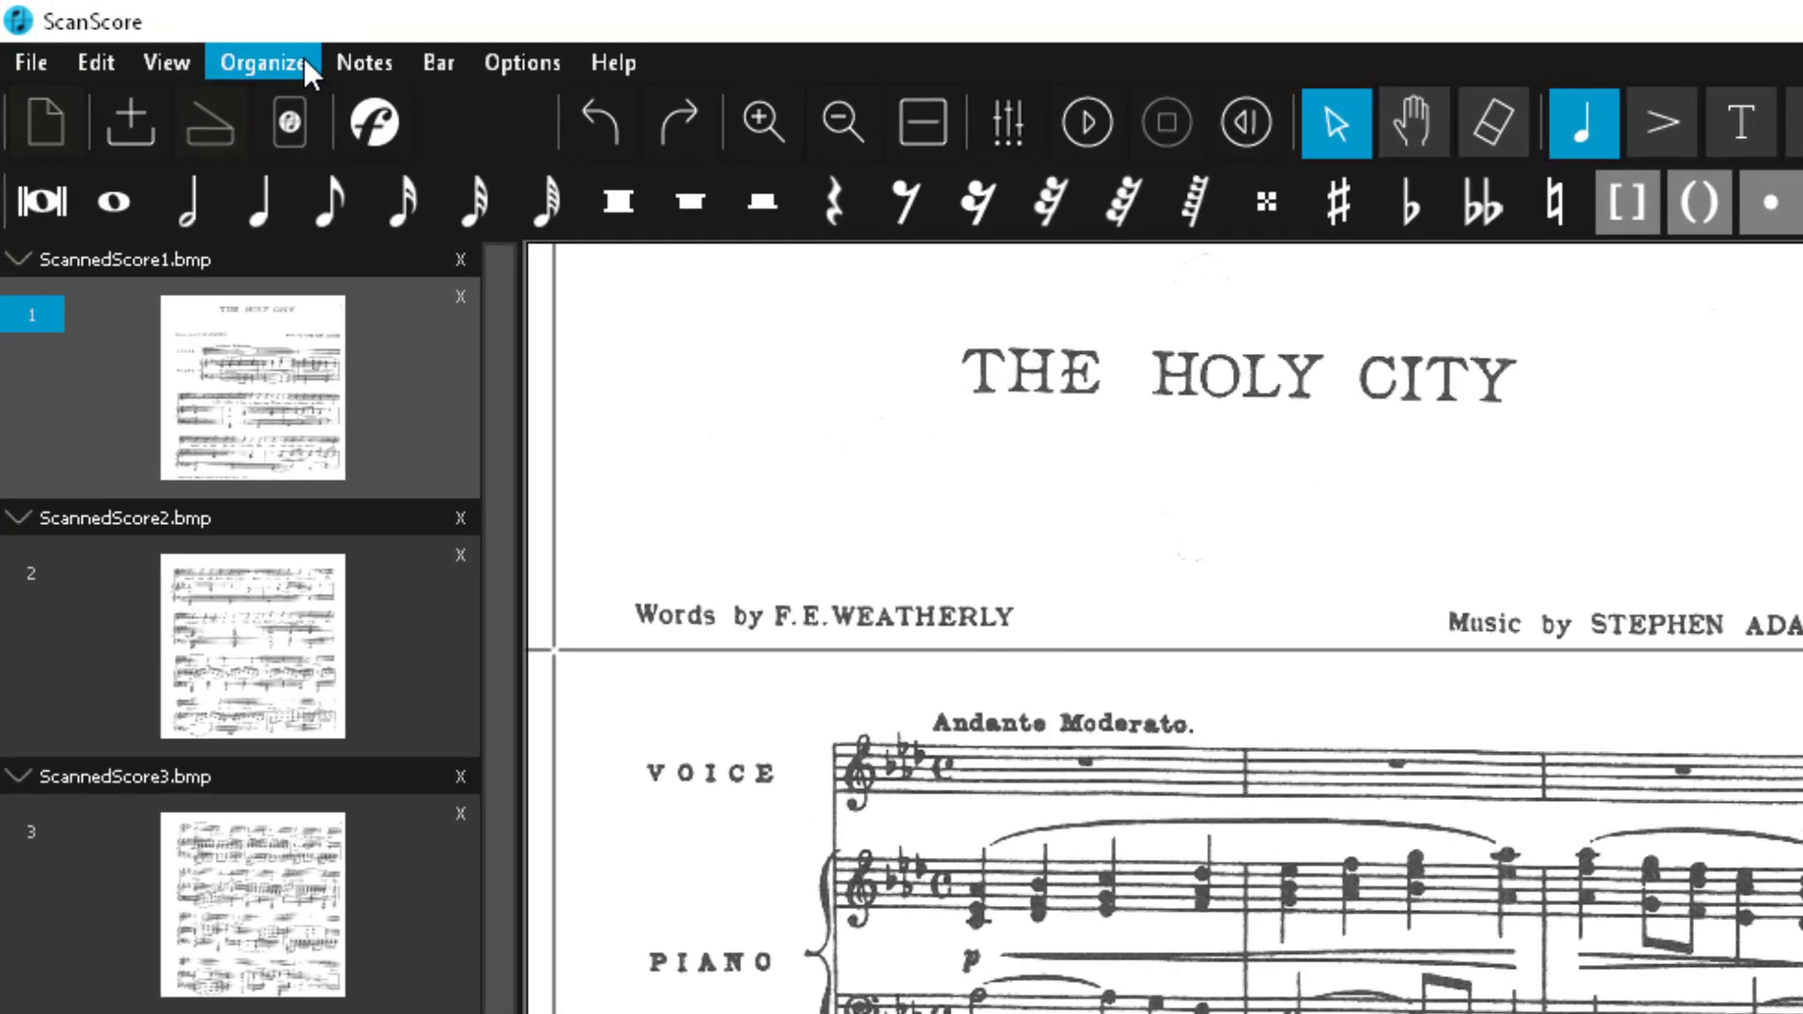
# Use Organize > Transpose Key to pick the one-flat key, transposing notes Down.
pyautogui.click(134, 32)
pyautogui.moveTo(185, 32)
pyautogui.moveTo(292, 70)
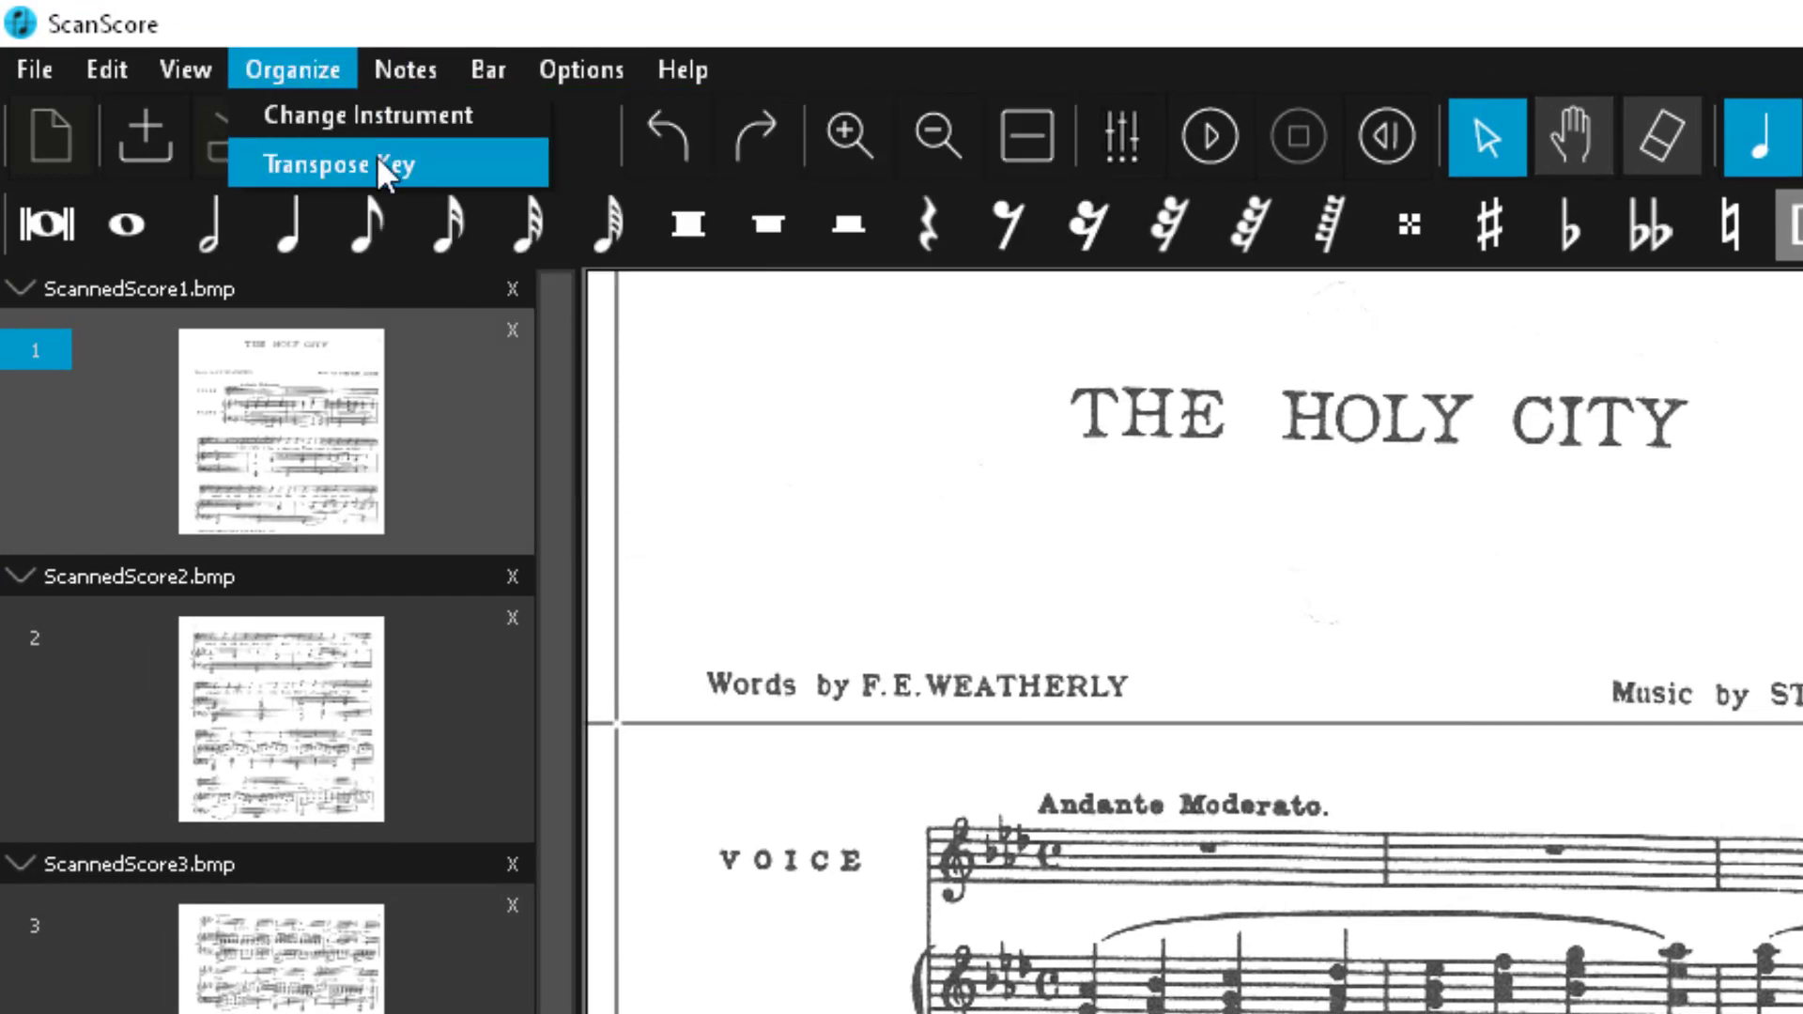
pyautogui.click(449, 165)
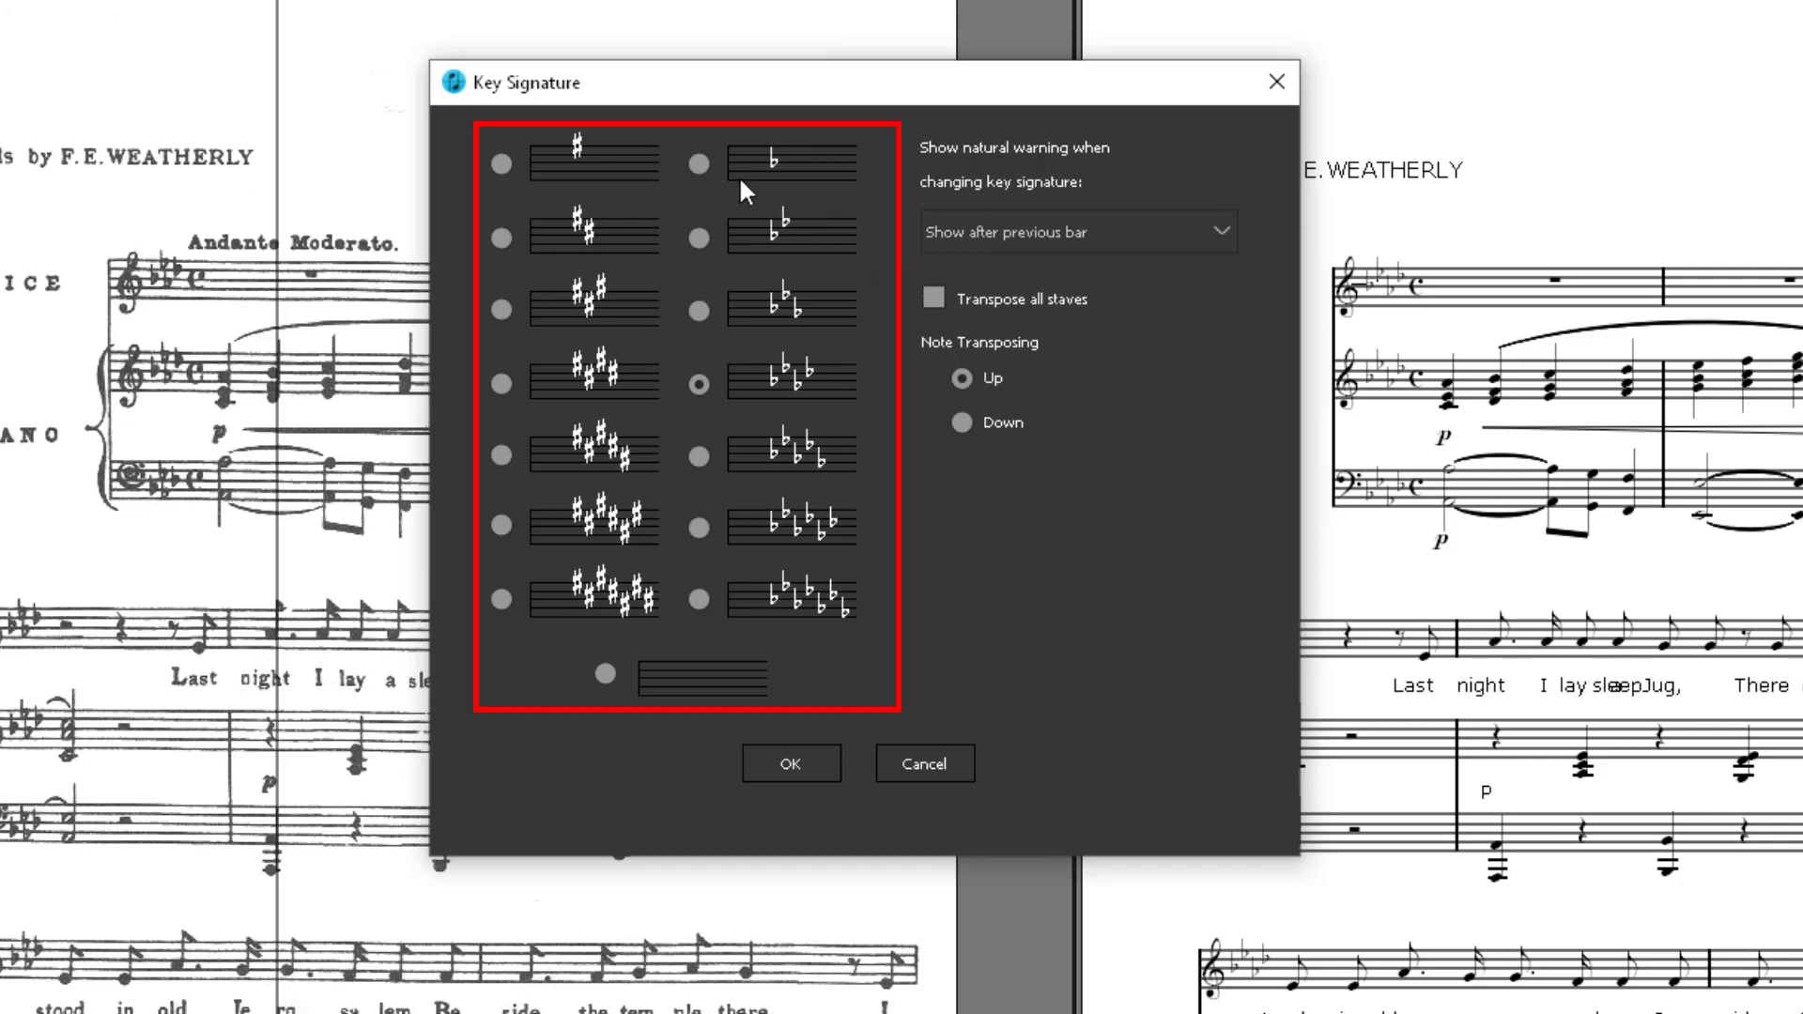
pyautogui.click(693, 163)
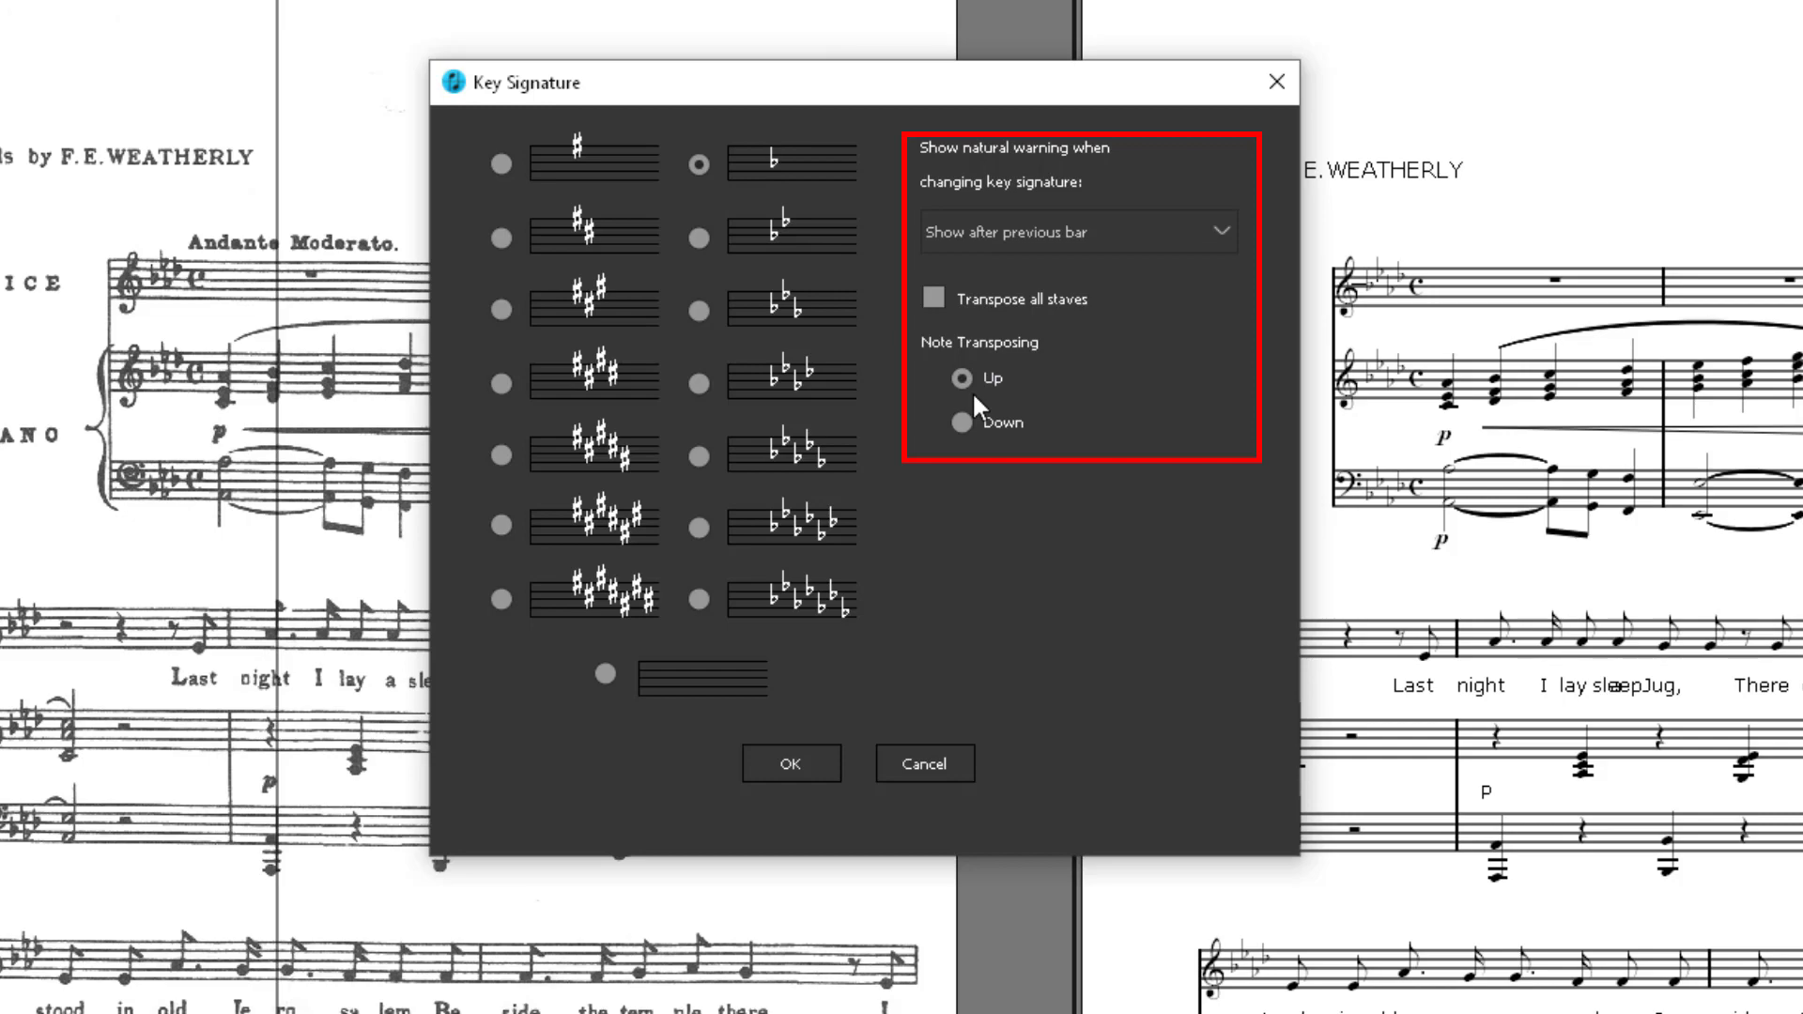
pyautogui.click(962, 423)
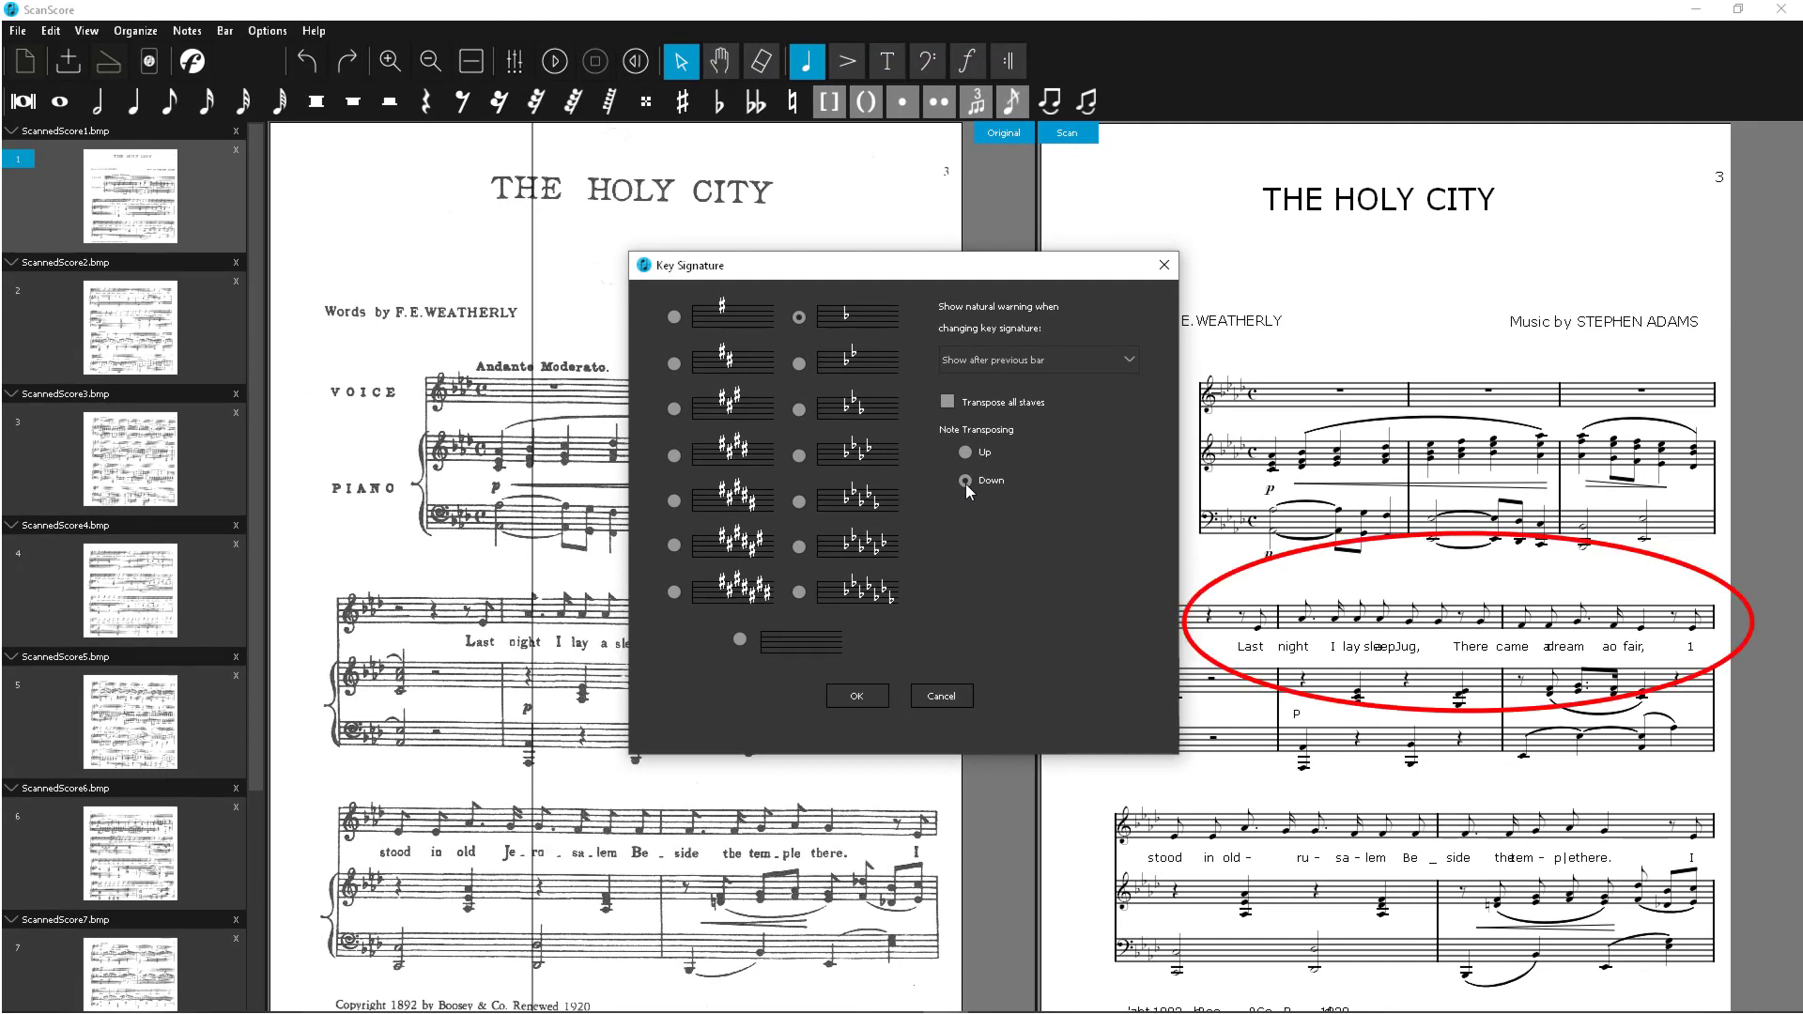
pyautogui.click(857, 696)
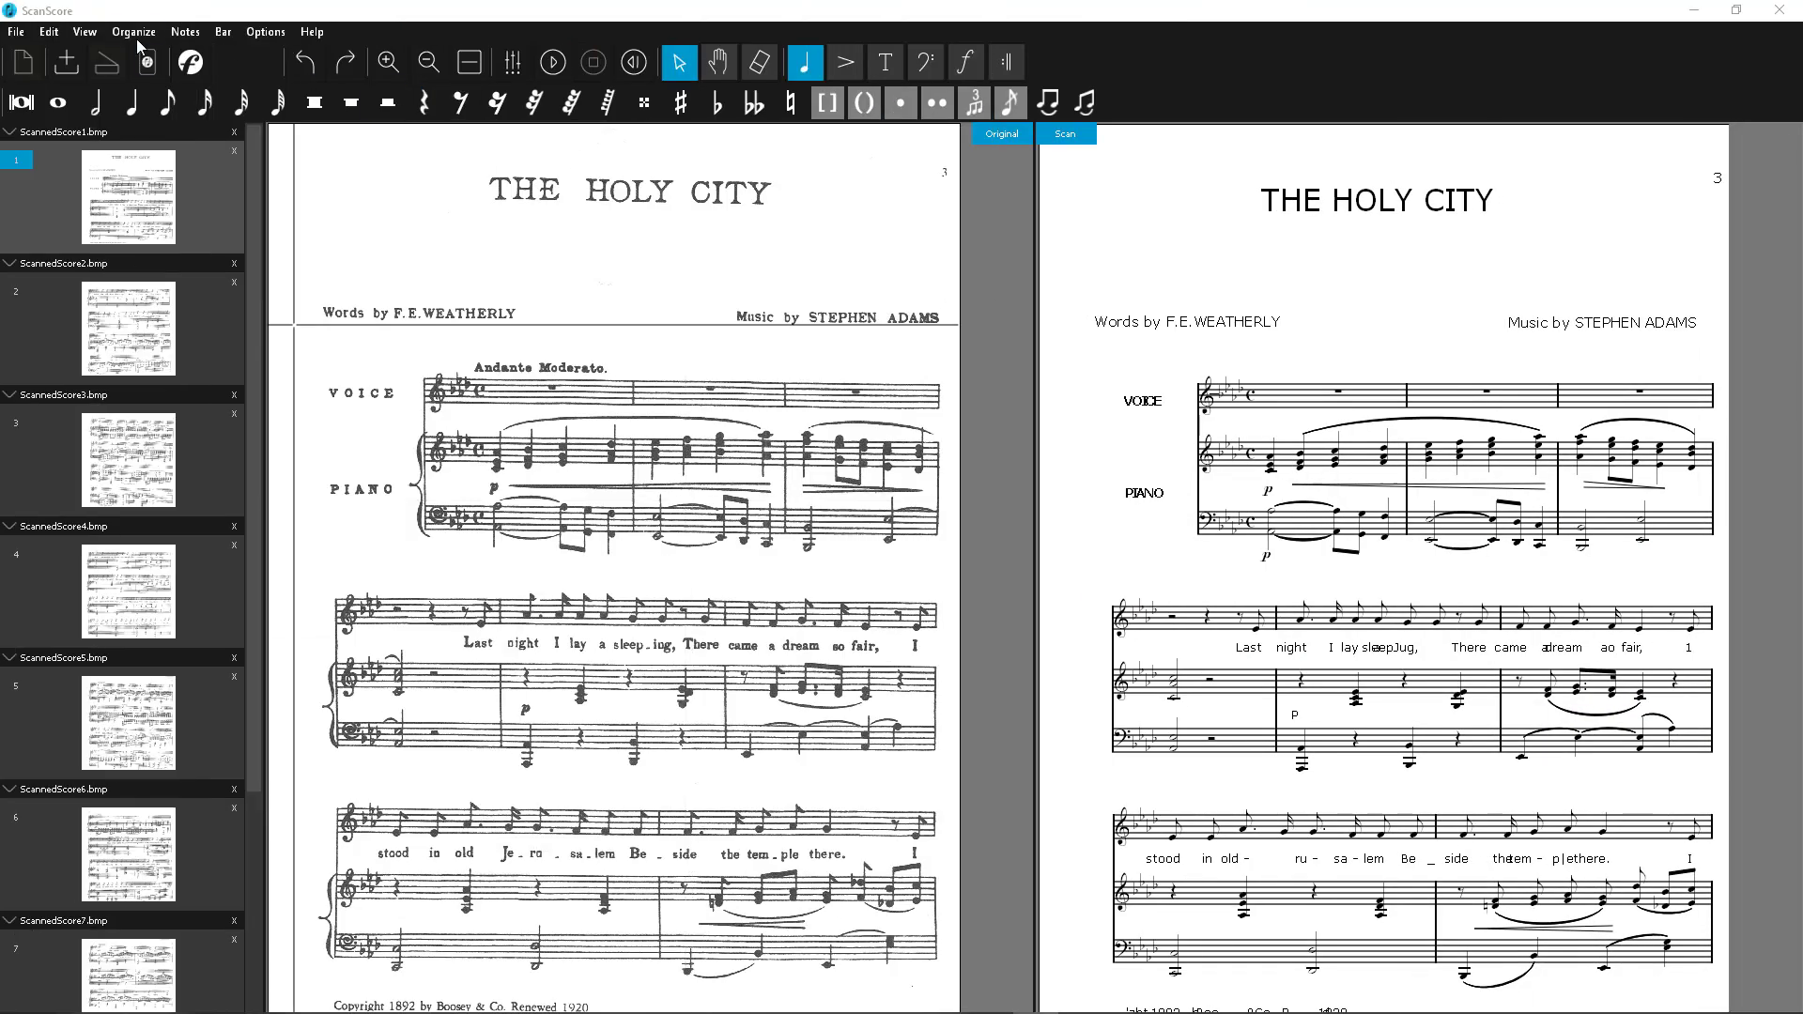
# Reapply the one-flat key signature via Transpose Key with all staves transposed.
pyautogui.click(134, 32)
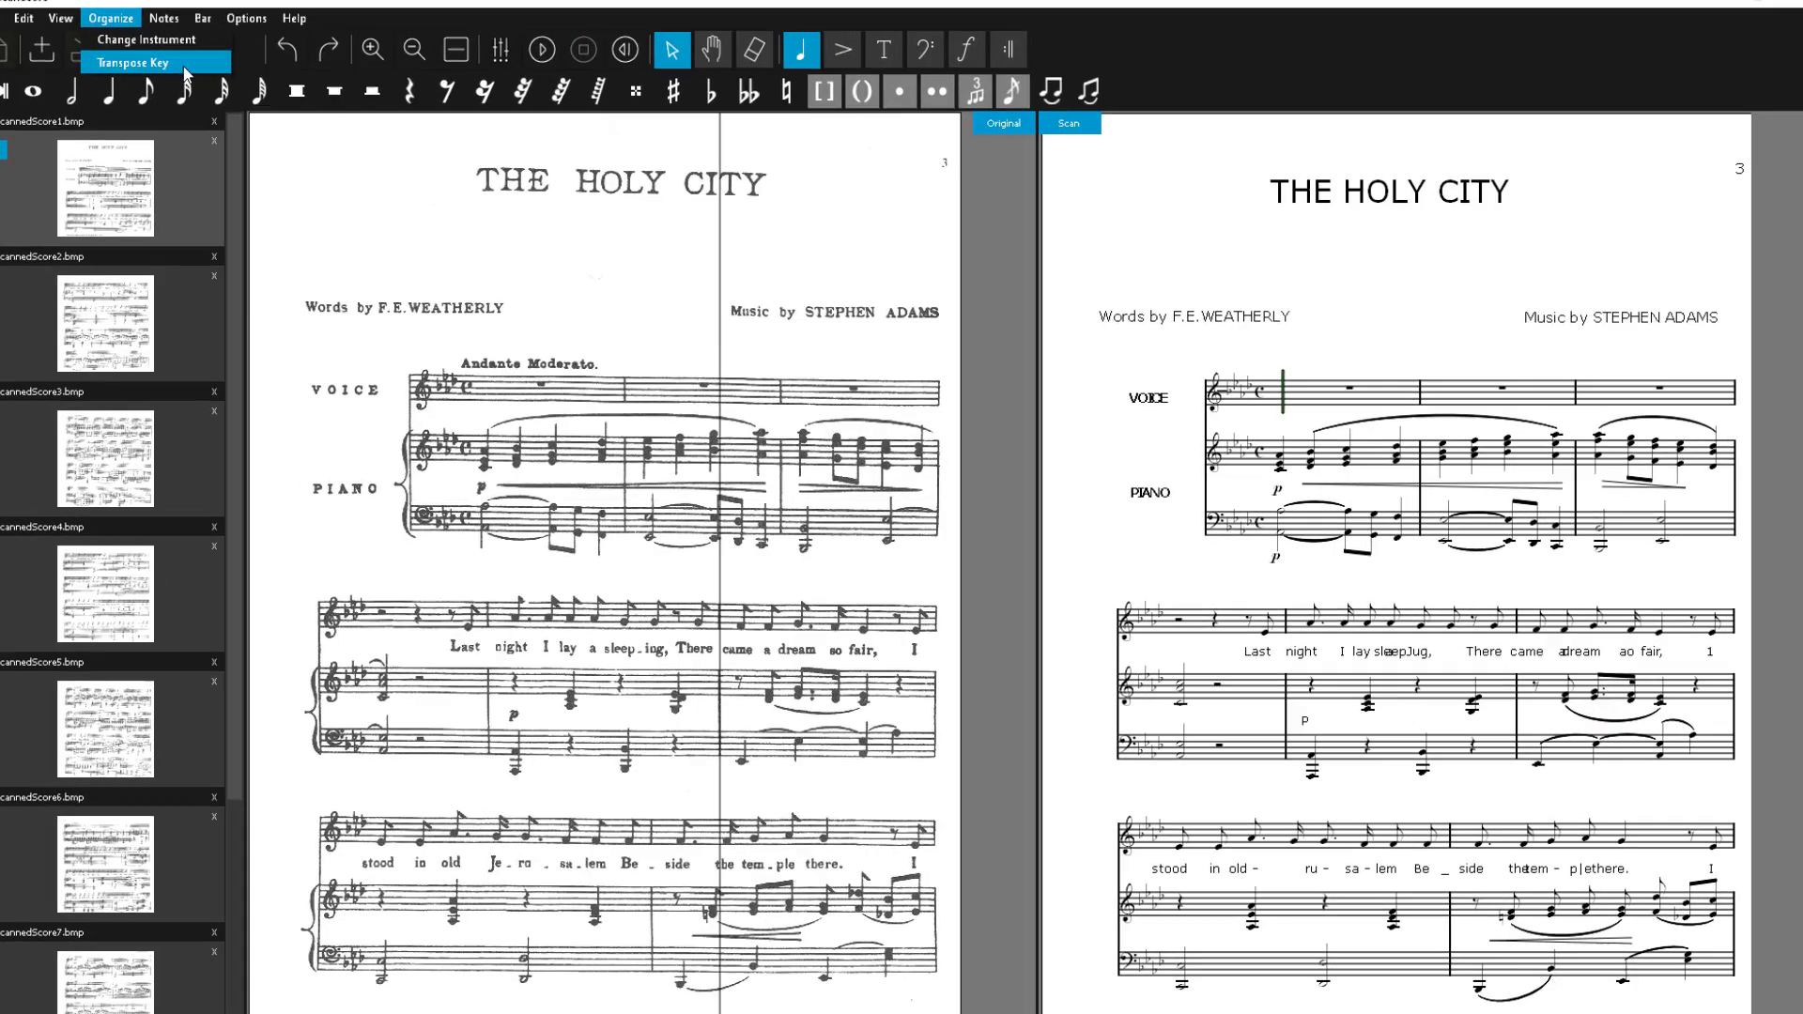
pyautogui.click(153, 75)
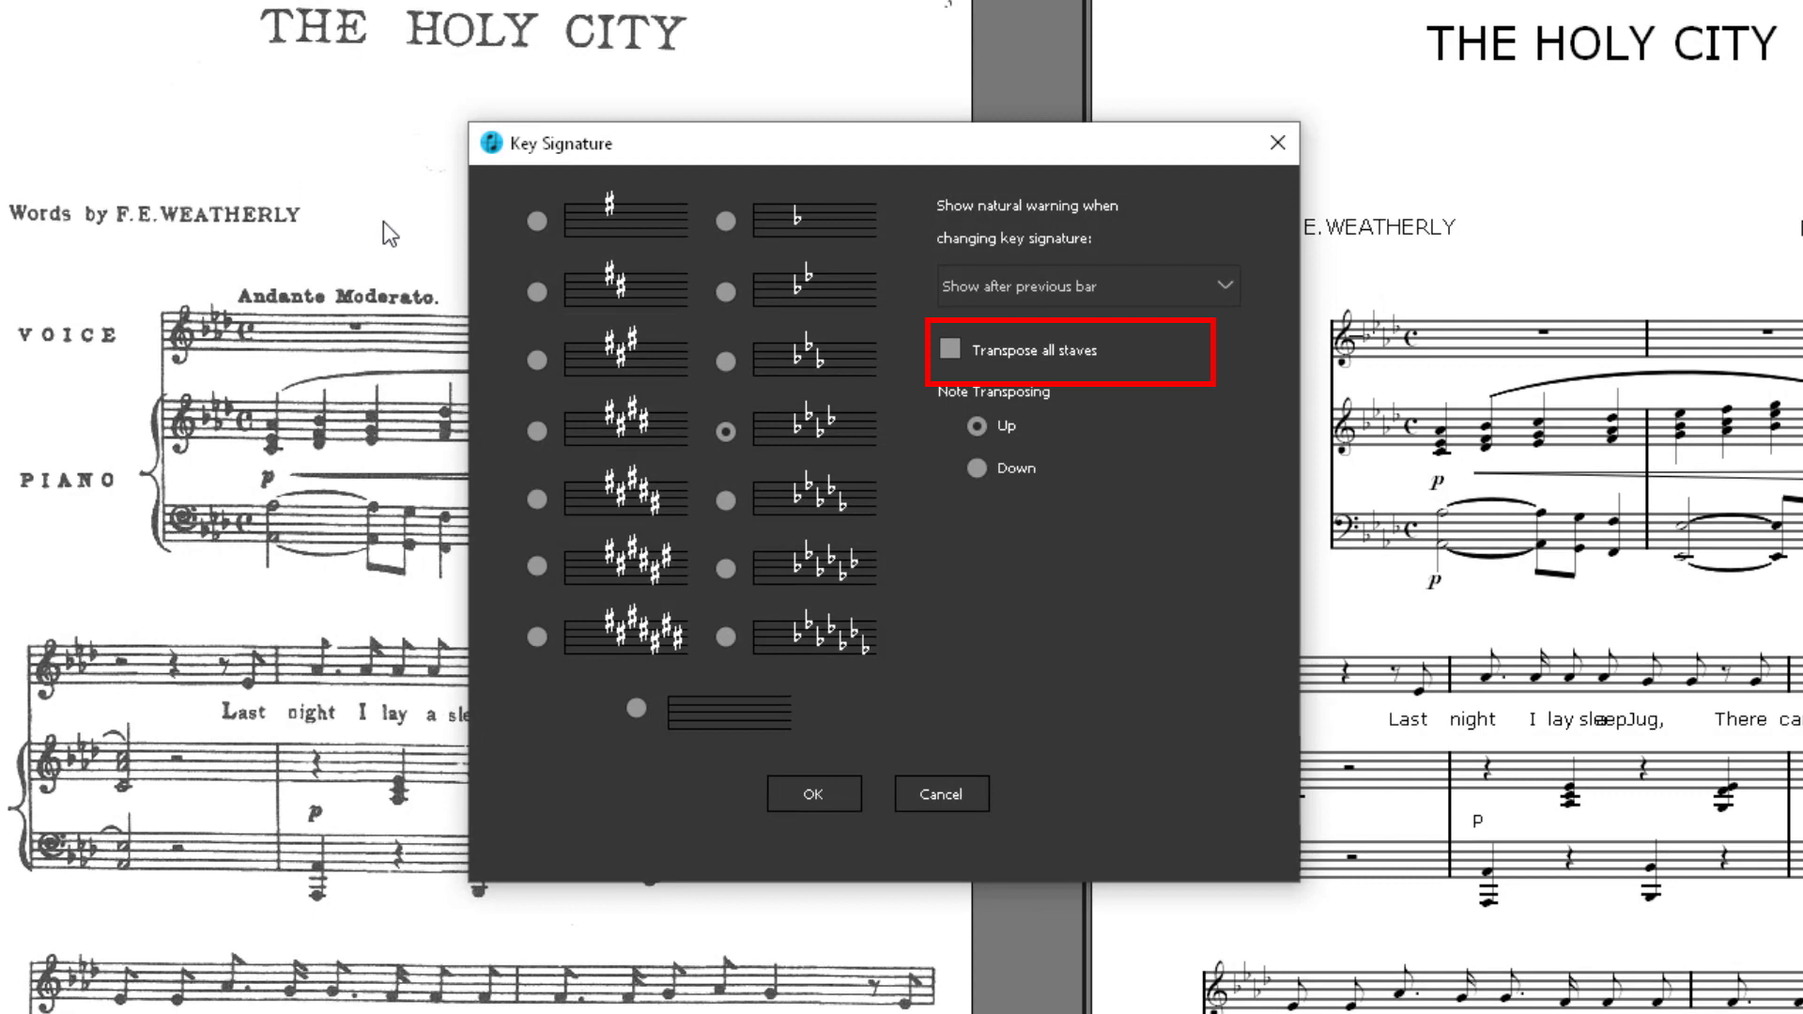
pyautogui.click(726, 219)
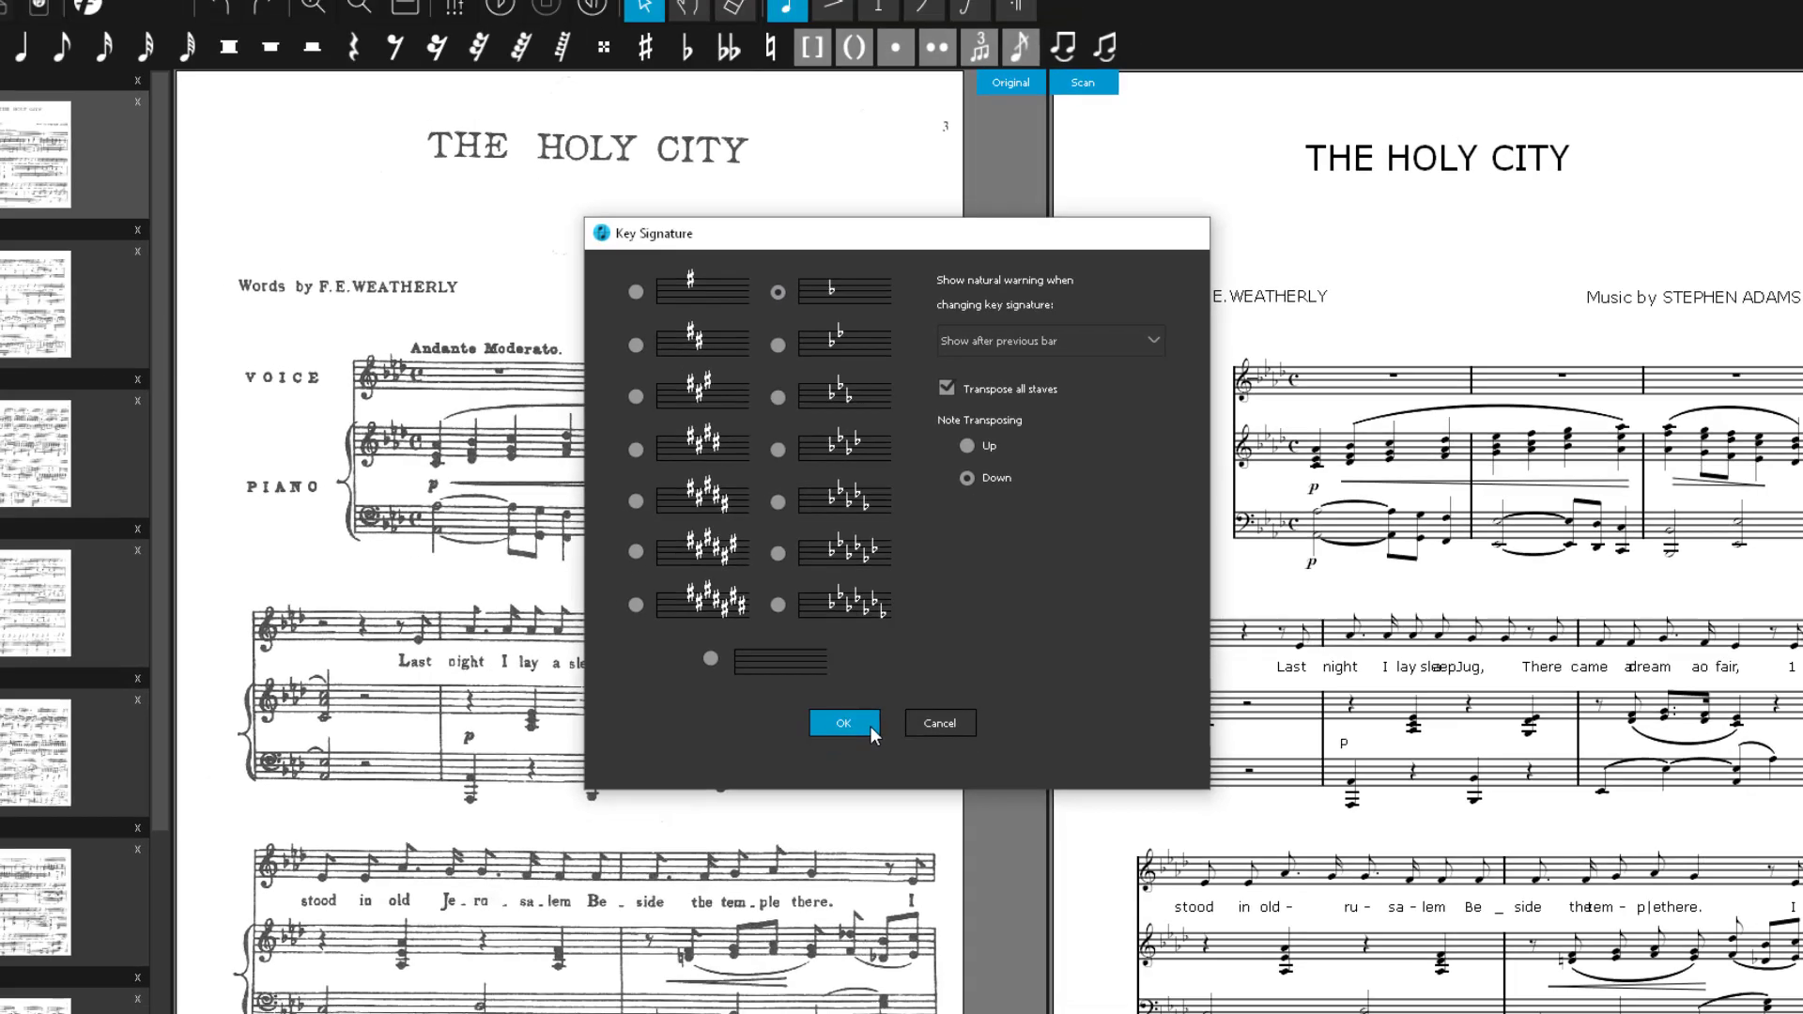
pyautogui.click(849, 799)
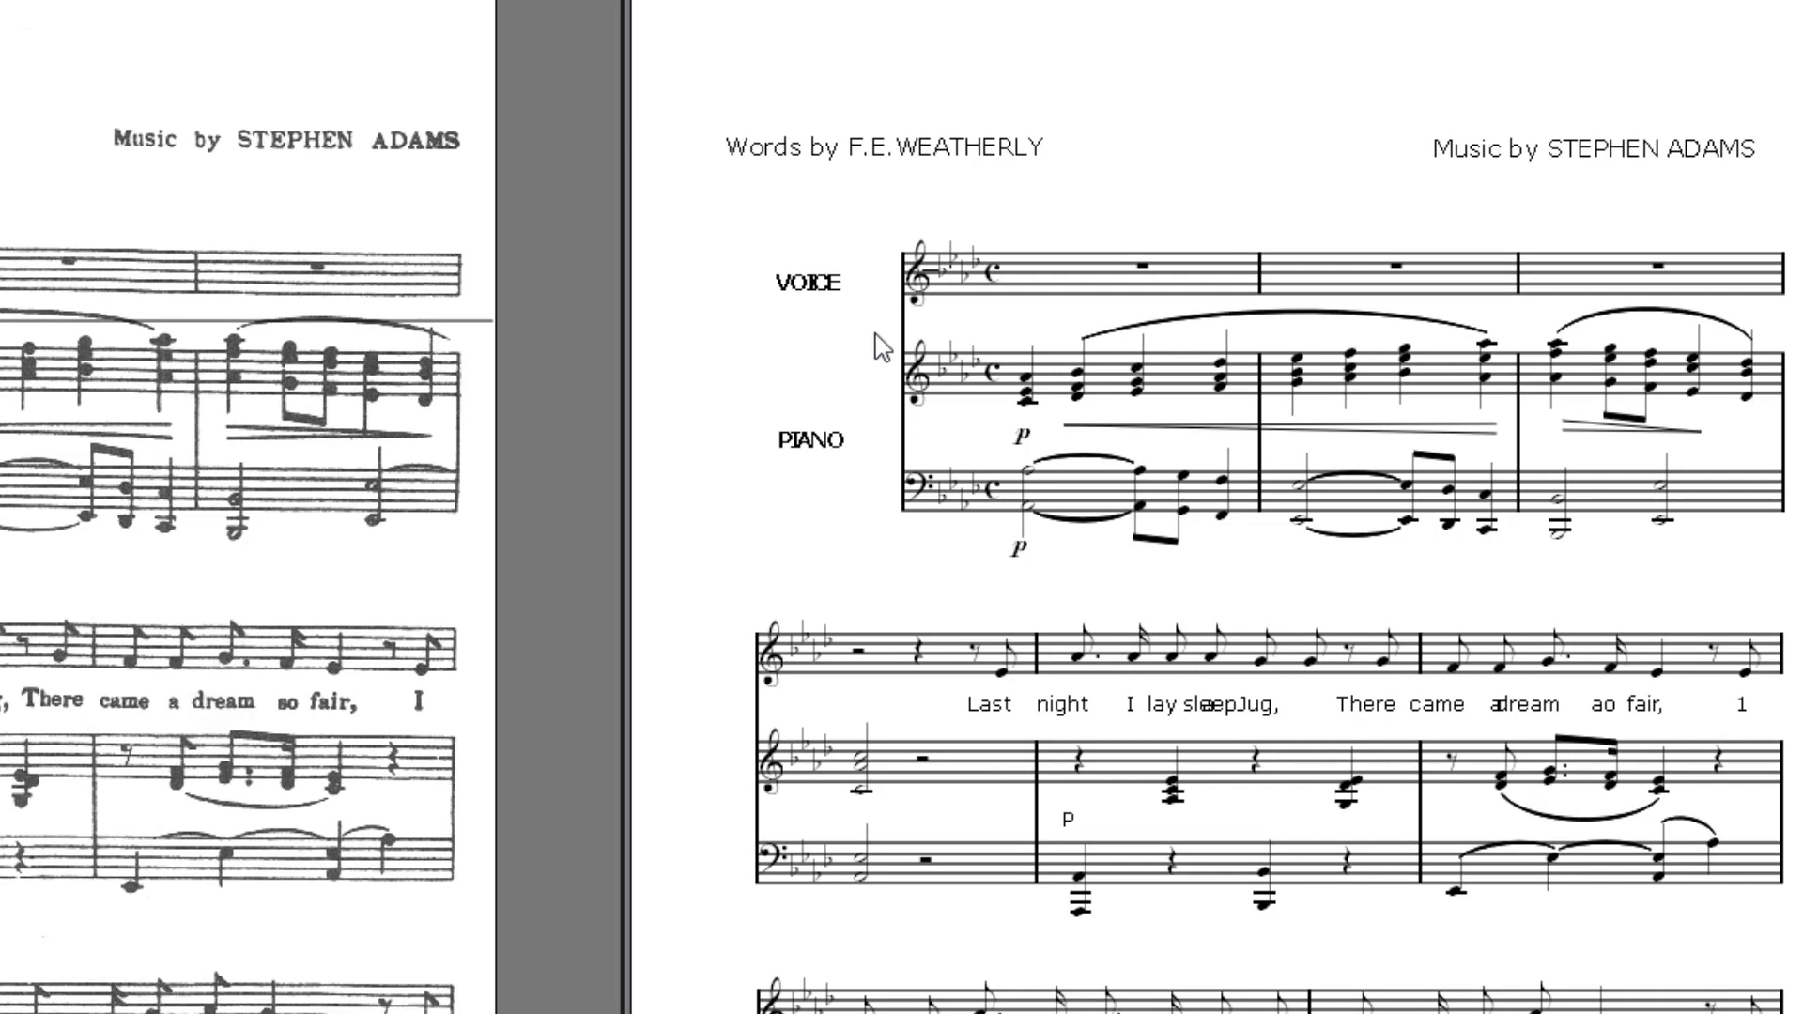
# Select the first system's Voice staff, testing Ctrl+Shift+End/Home to extend and limit the selection.
pyautogui.click(892, 283)
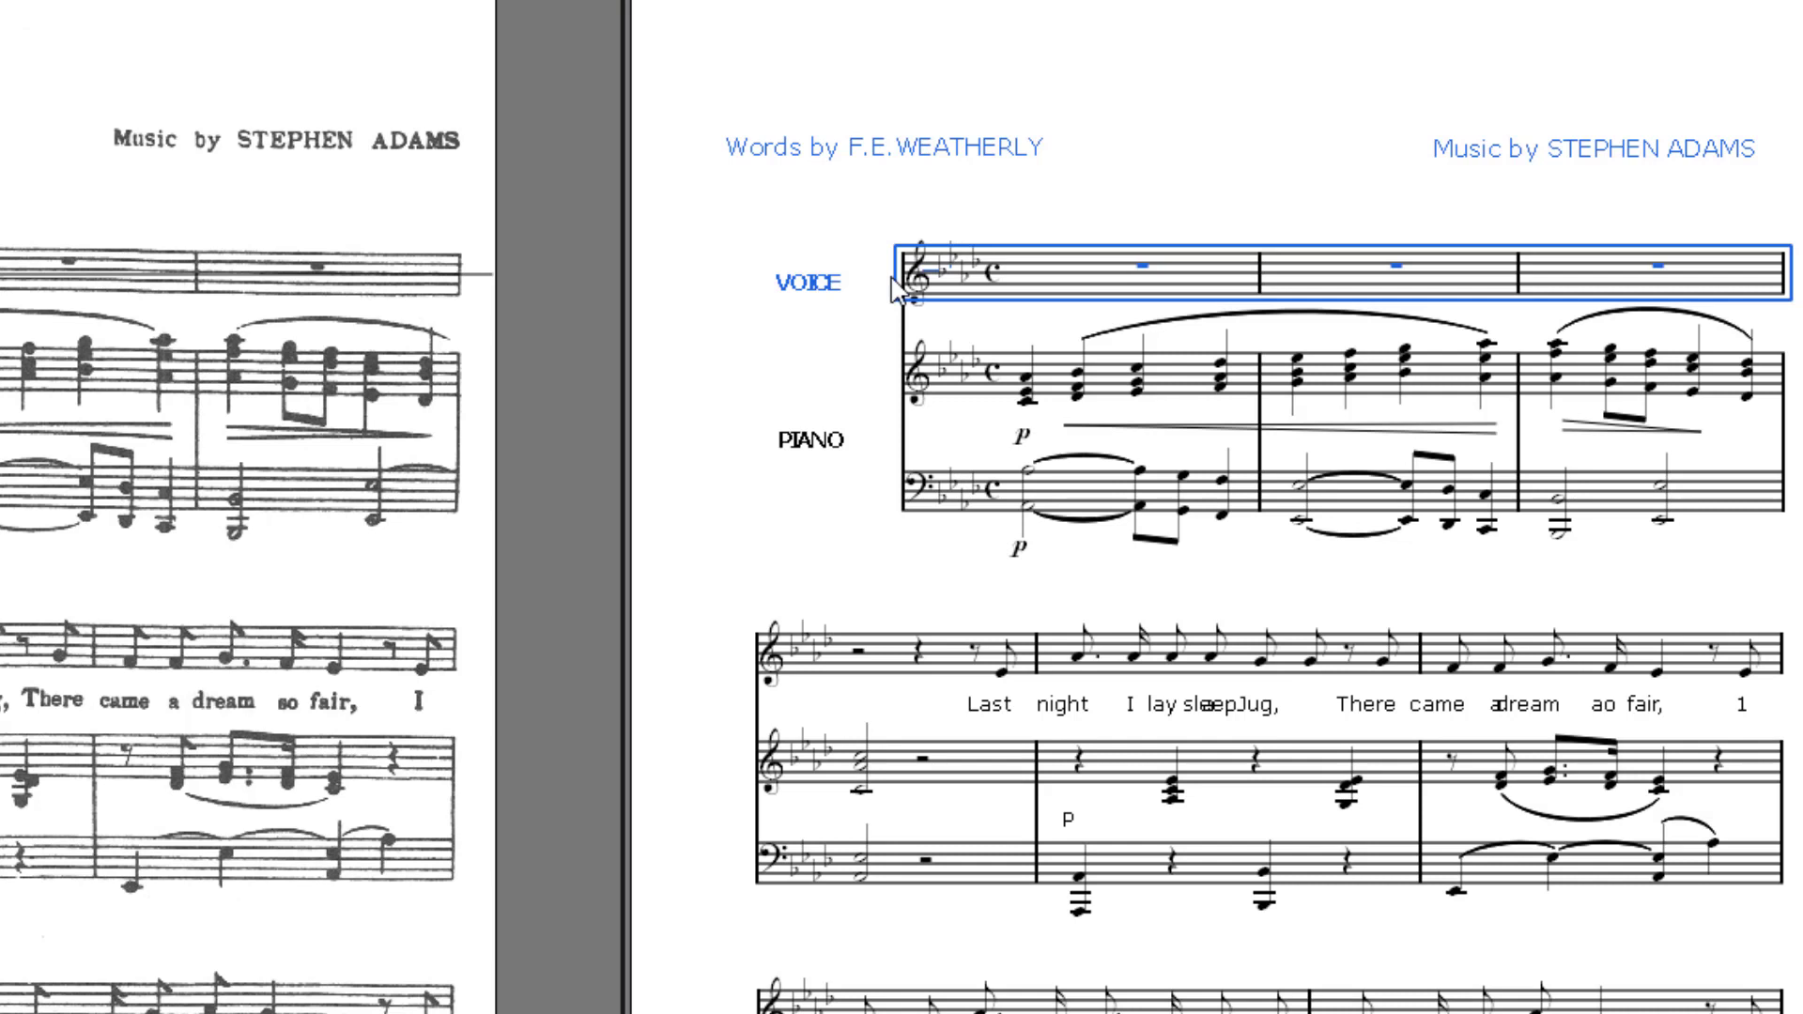
pyautogui.hotkey('ctrl', 'shift', 'End')
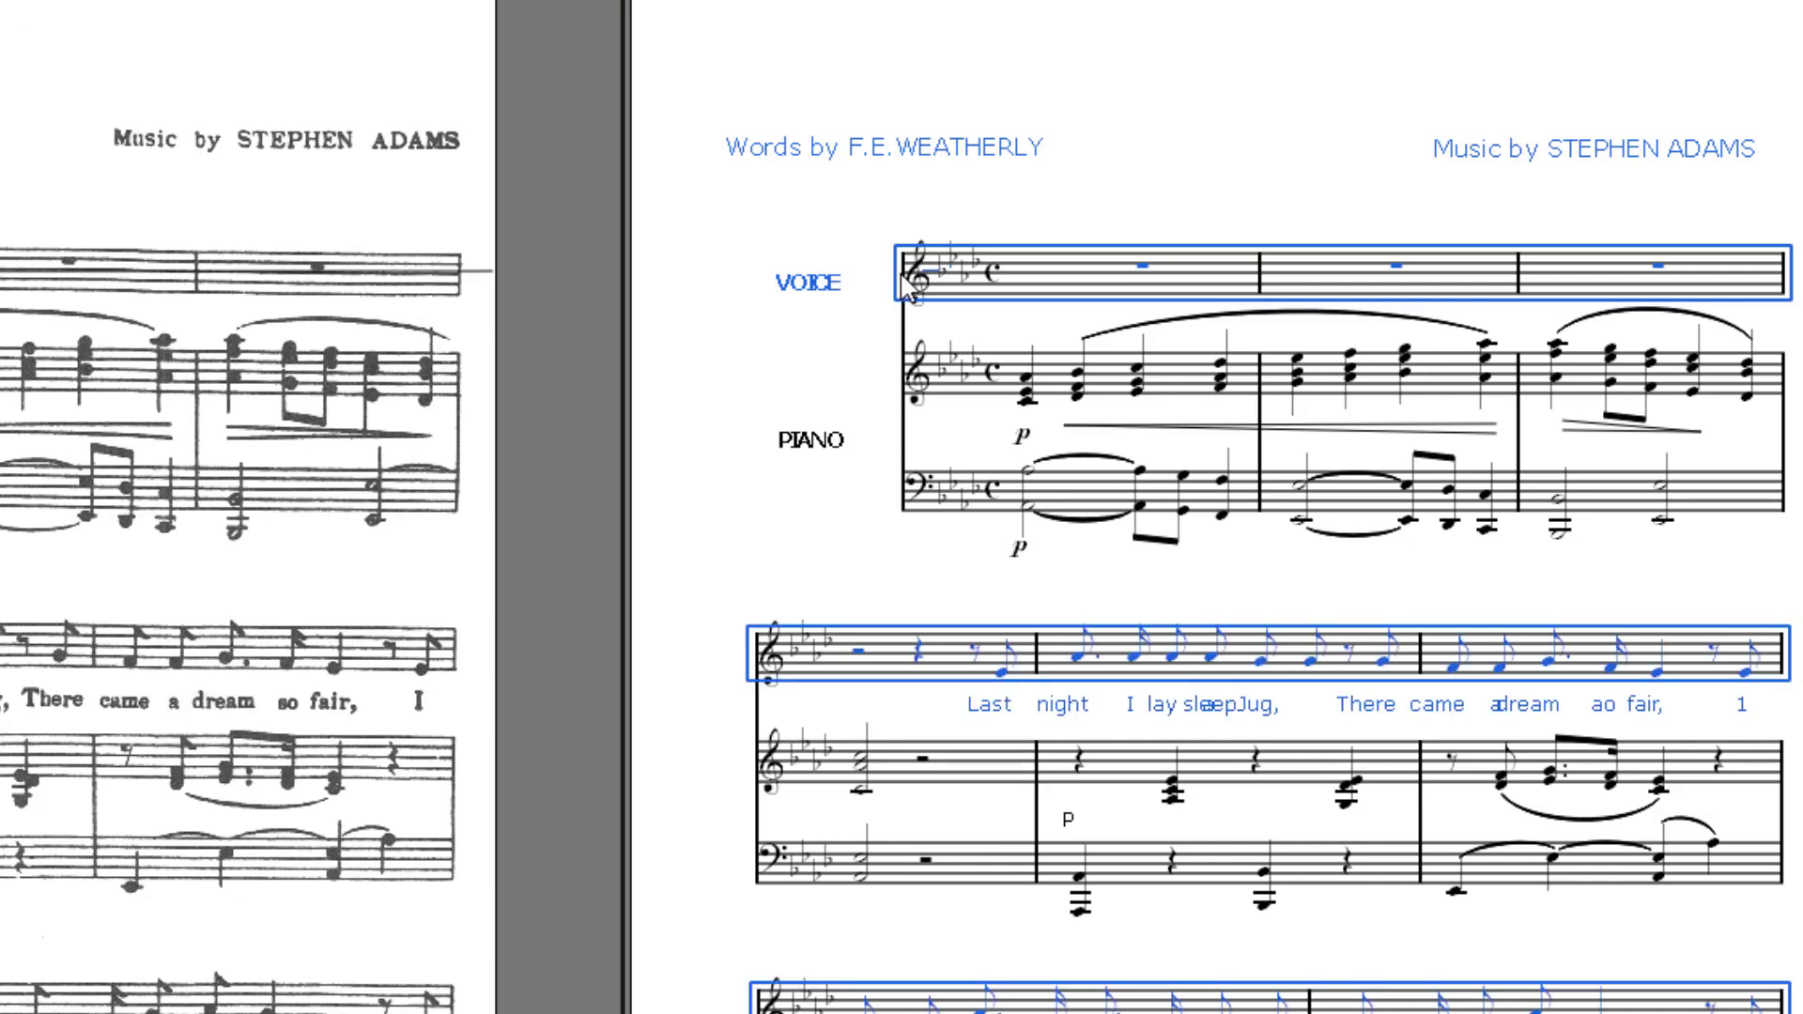
pyautogui.hotkey('ctrl', 'shift', 'Home')
pyautogui.hotkey('ctrl', 'shift', 'End')
pyautogui.hotkey('ctrl', 'shift', 'Home')
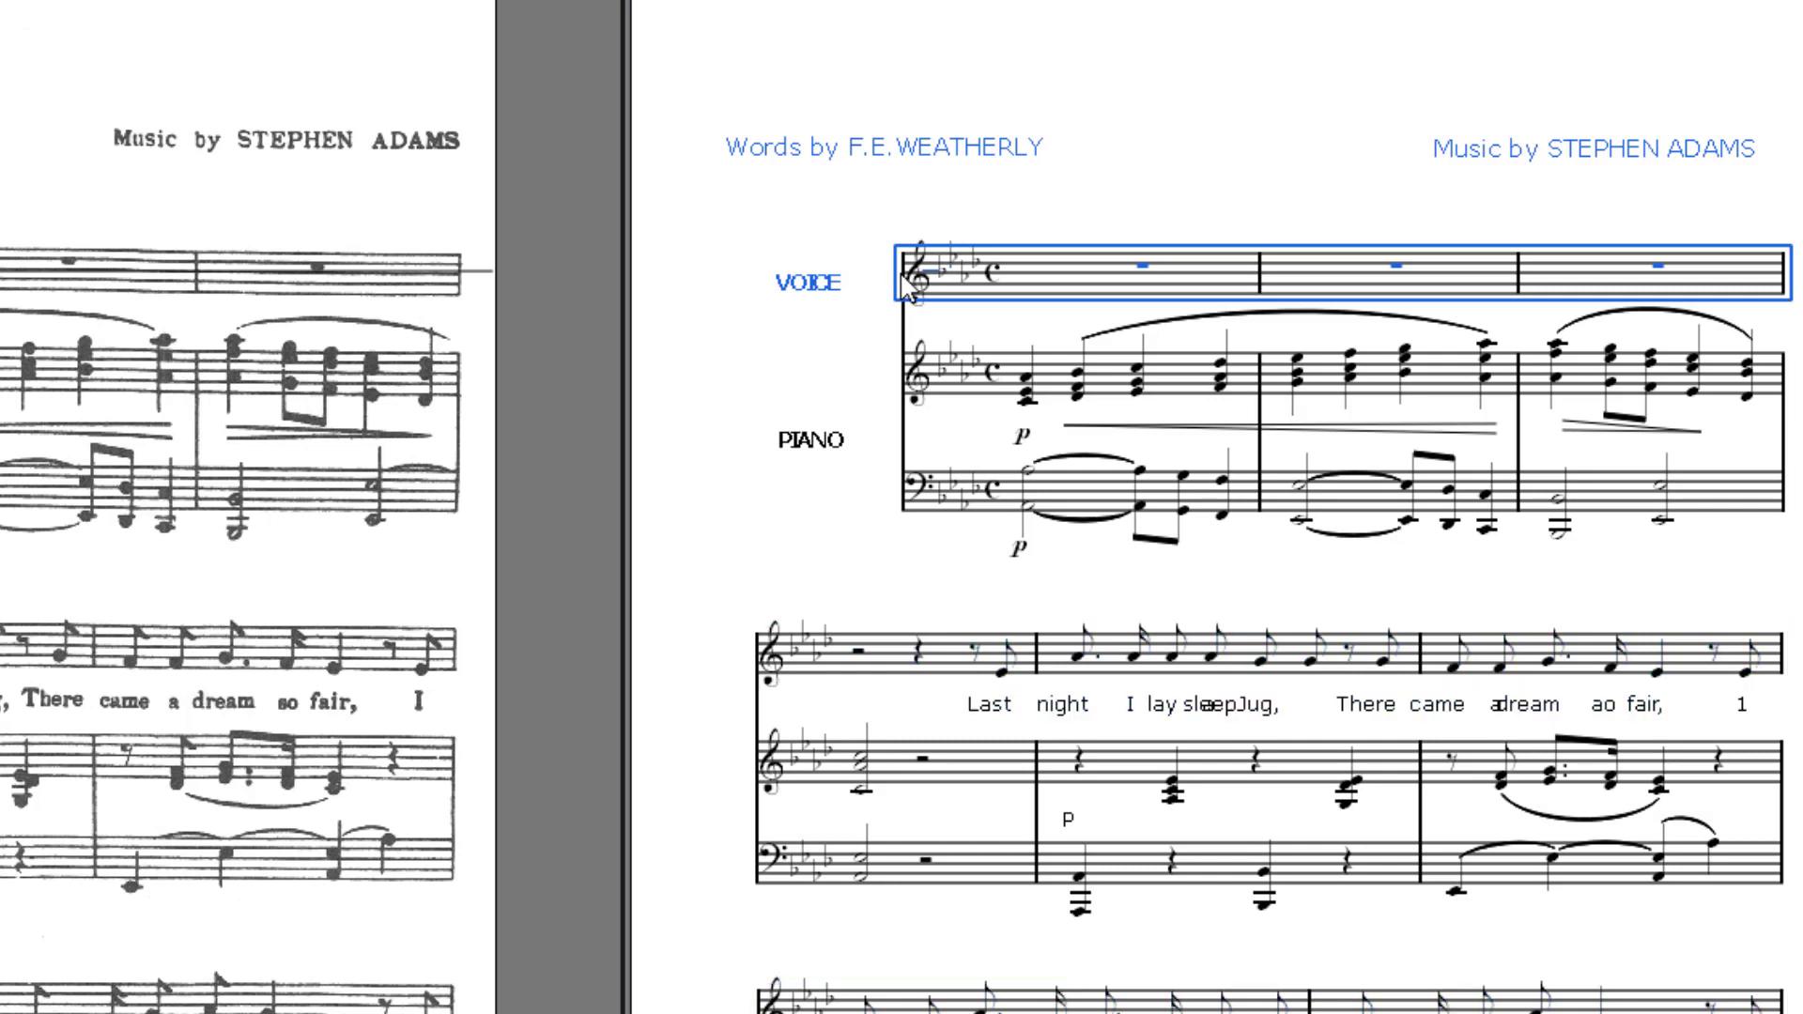
# Select the first system's piano treble staff and shift its chords down, then back up.
pyautogui.click(895, 374)
pyautogui.press('Down')
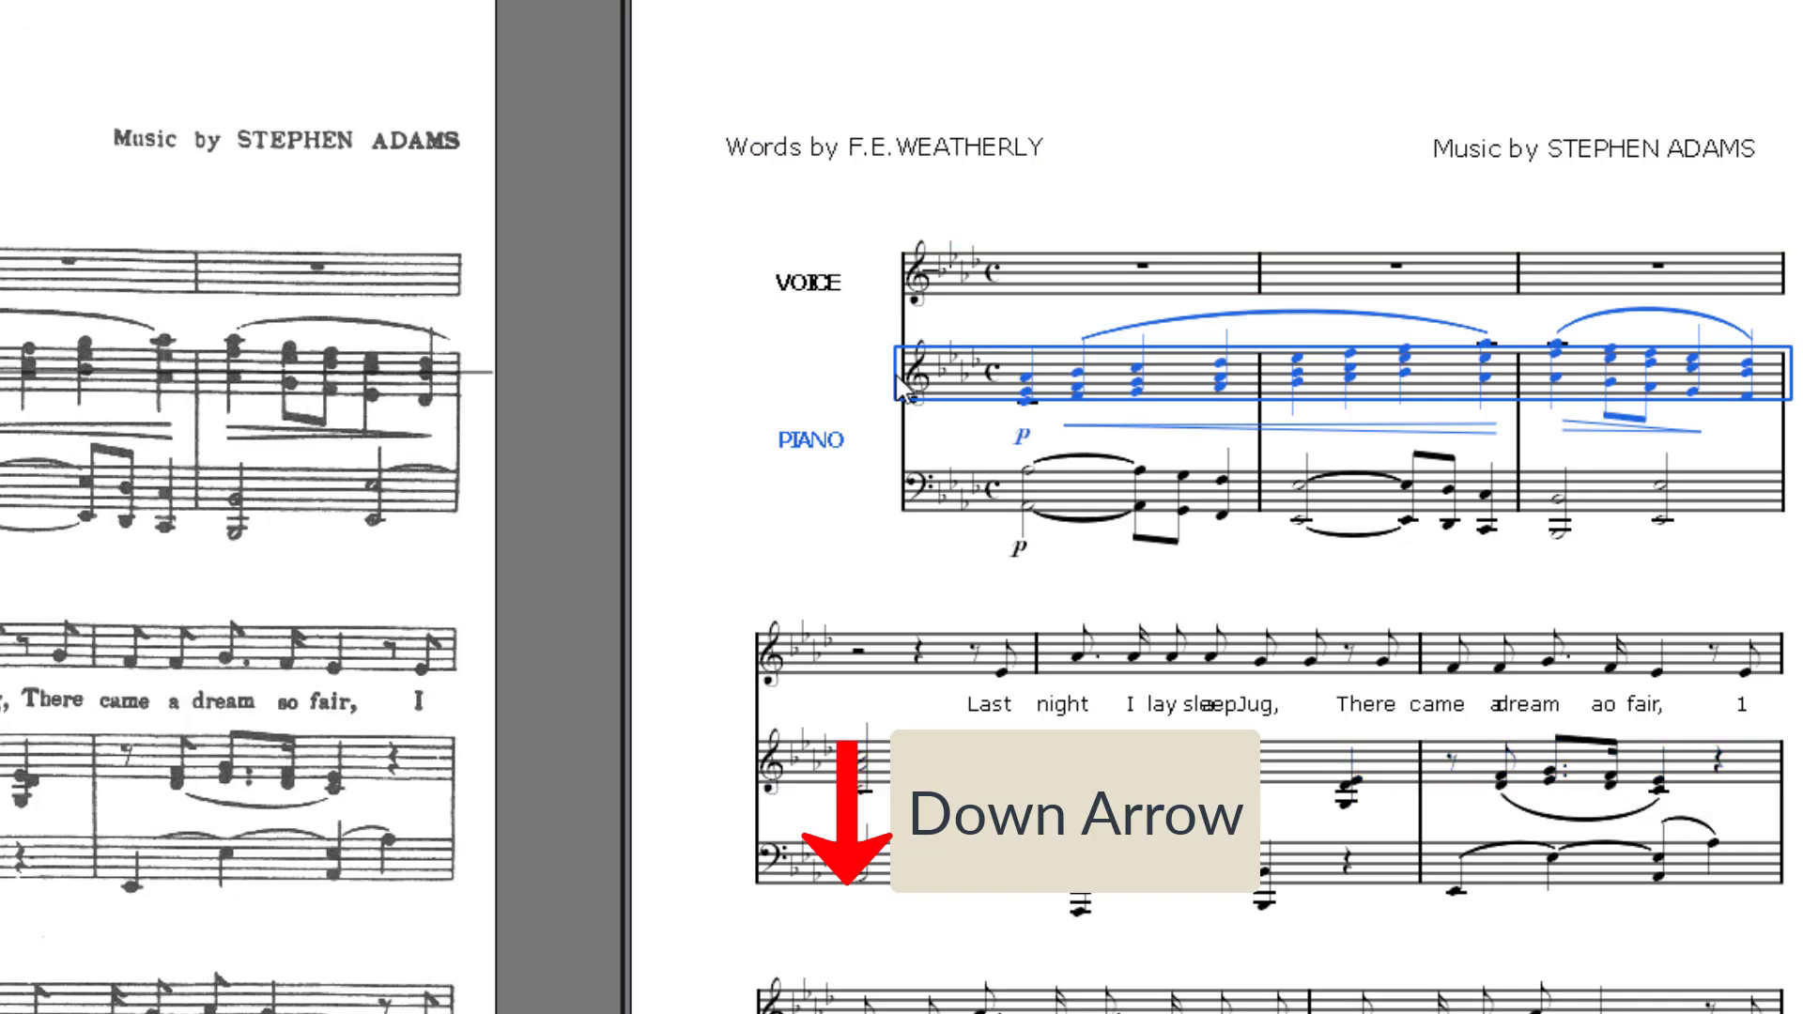
pyautogui.press('Down')
pyautogui.press('Down')
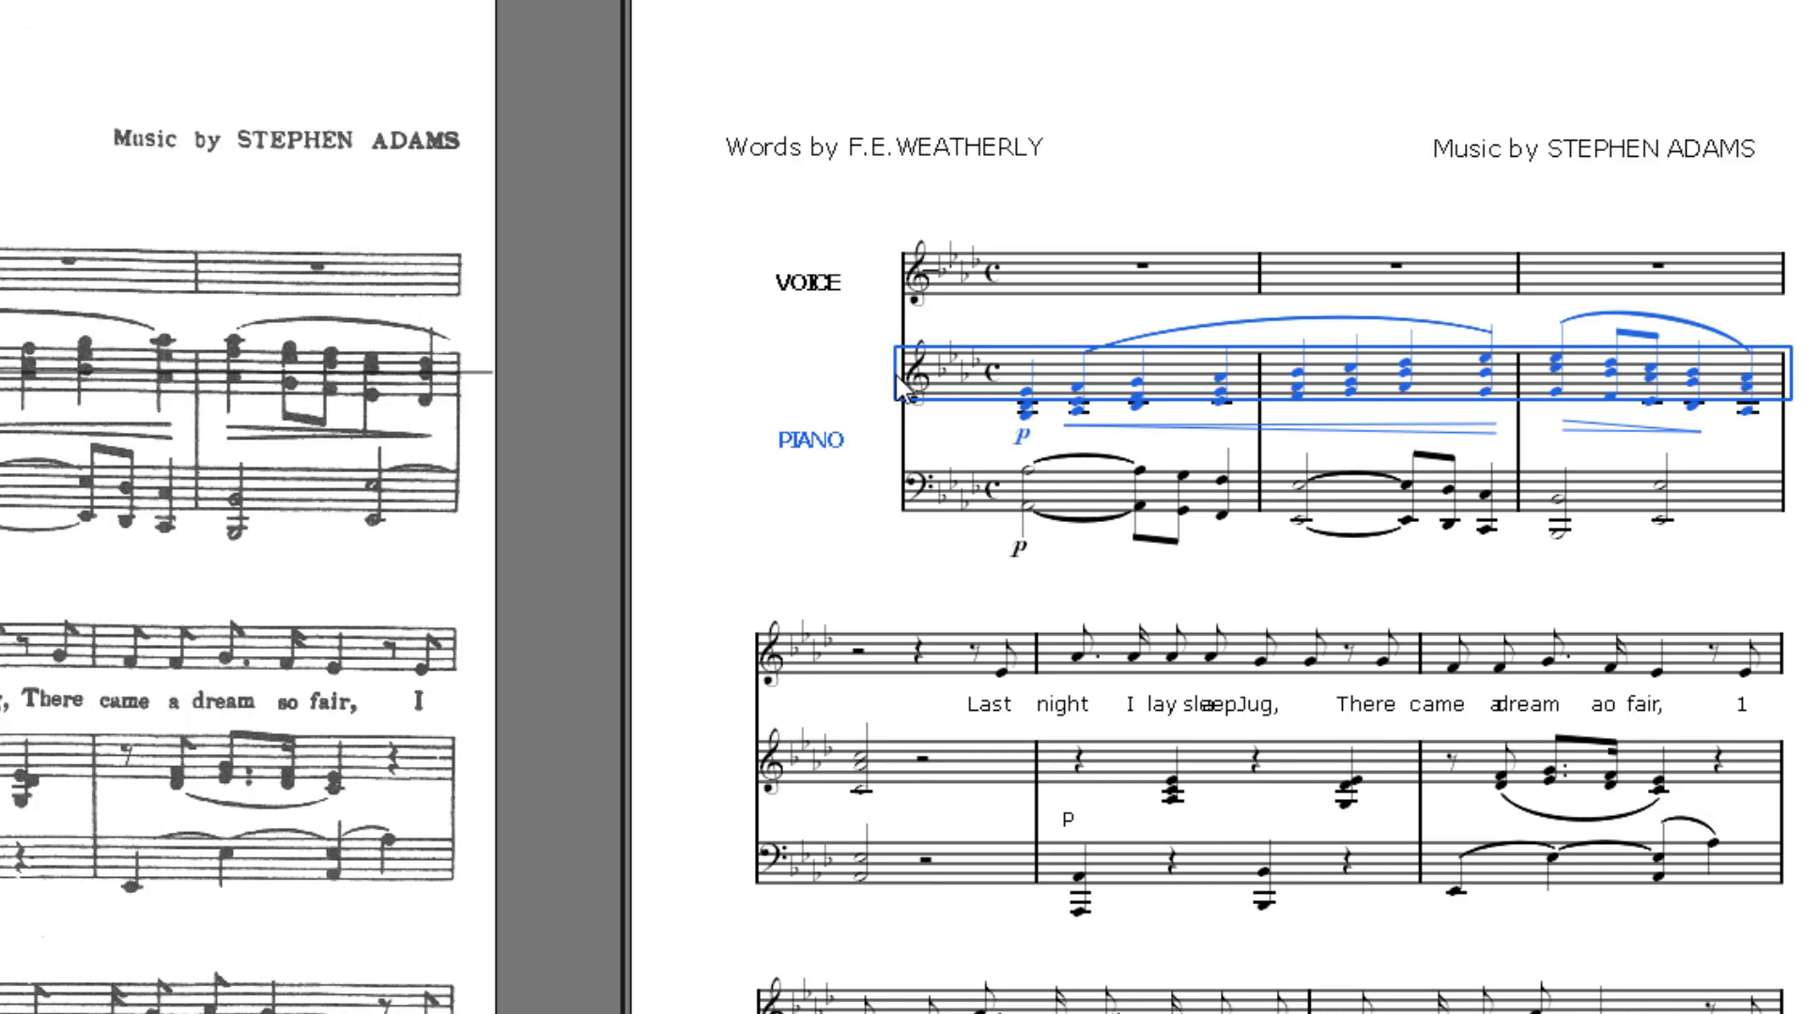
pyautogui.press('Up')
pyautogui.press('Up')
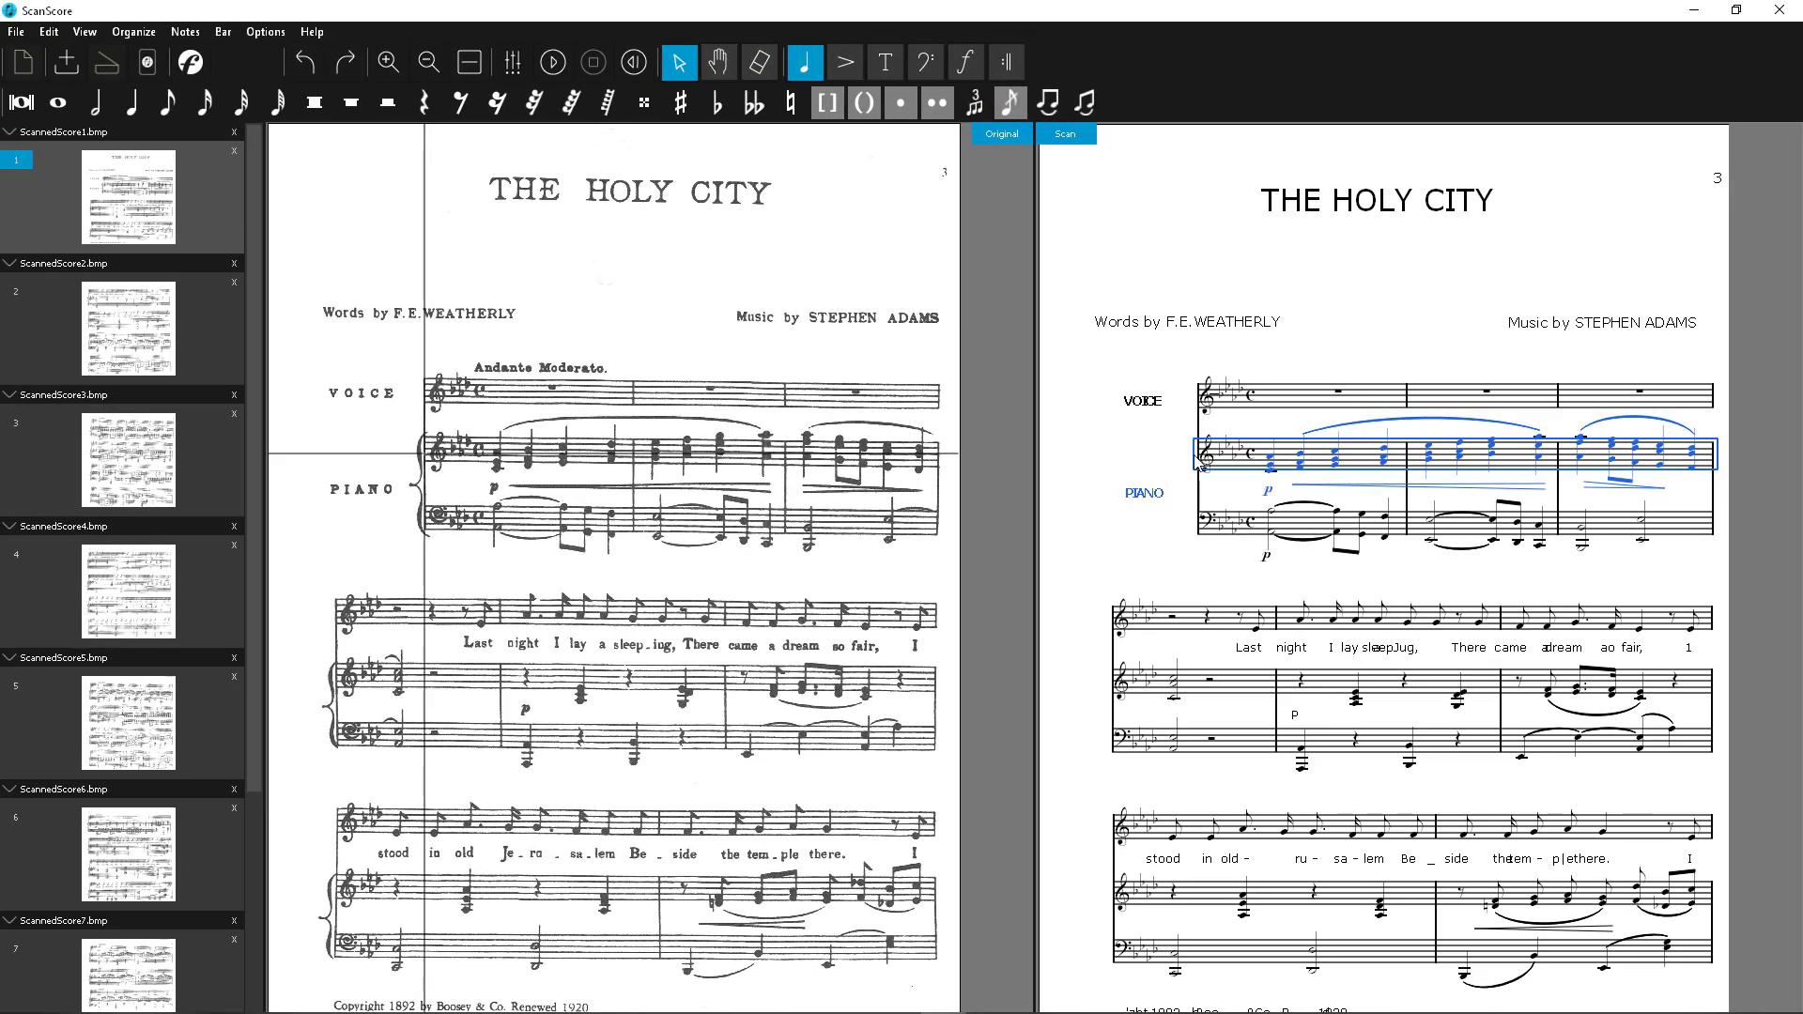
# Raise the second system's voice notes two steps with Up Arrow, then deselect.
pyautogui.click(1198, 464)
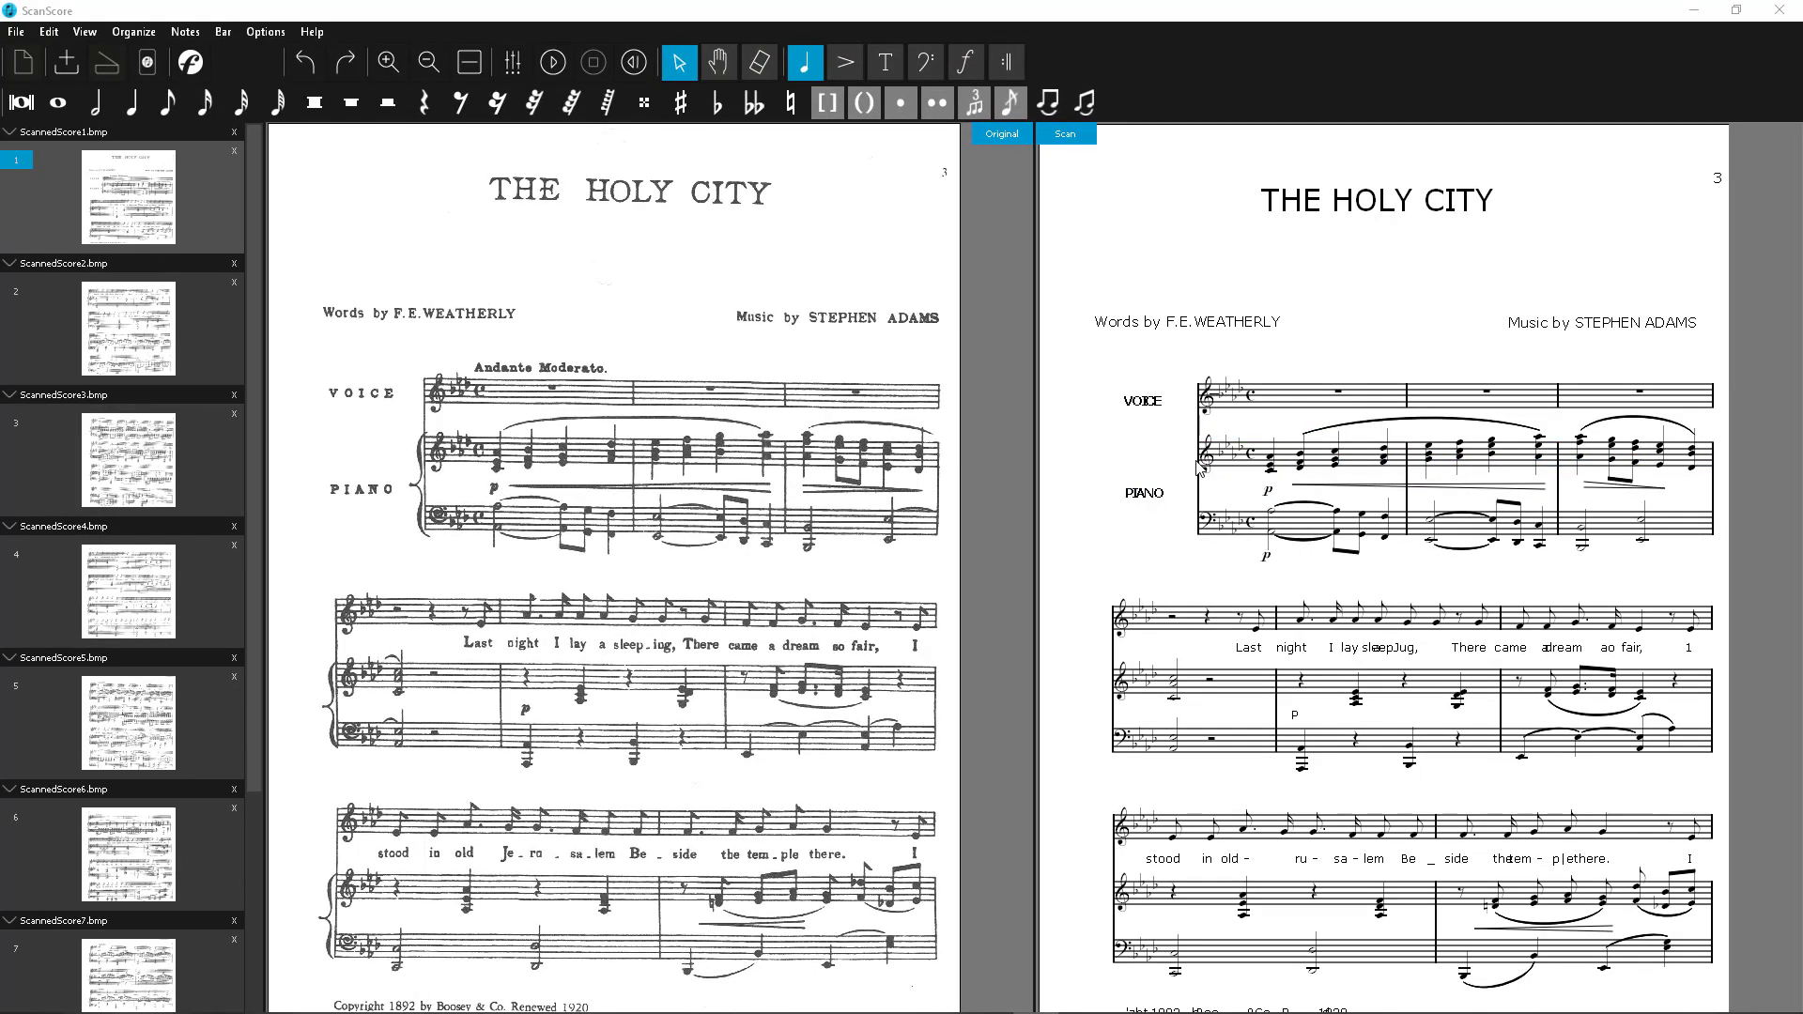
pyautogui.click(1114, 620)
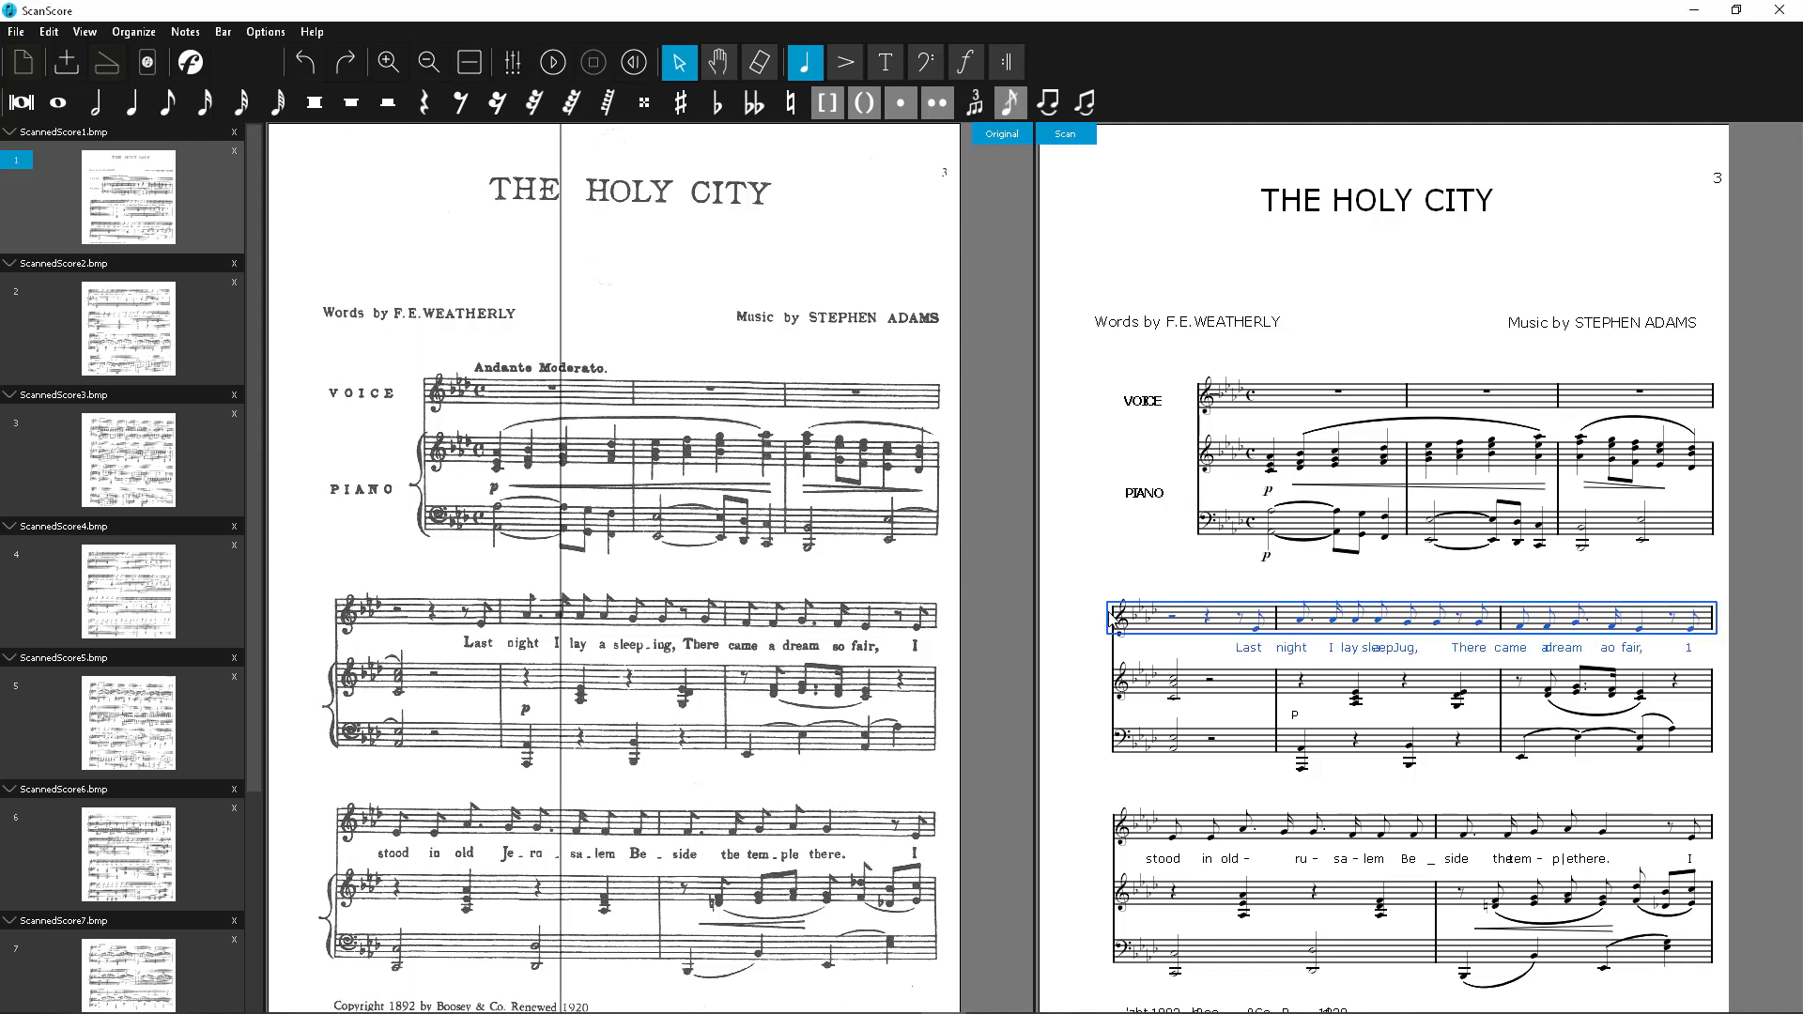
pyautogui.press('Up')
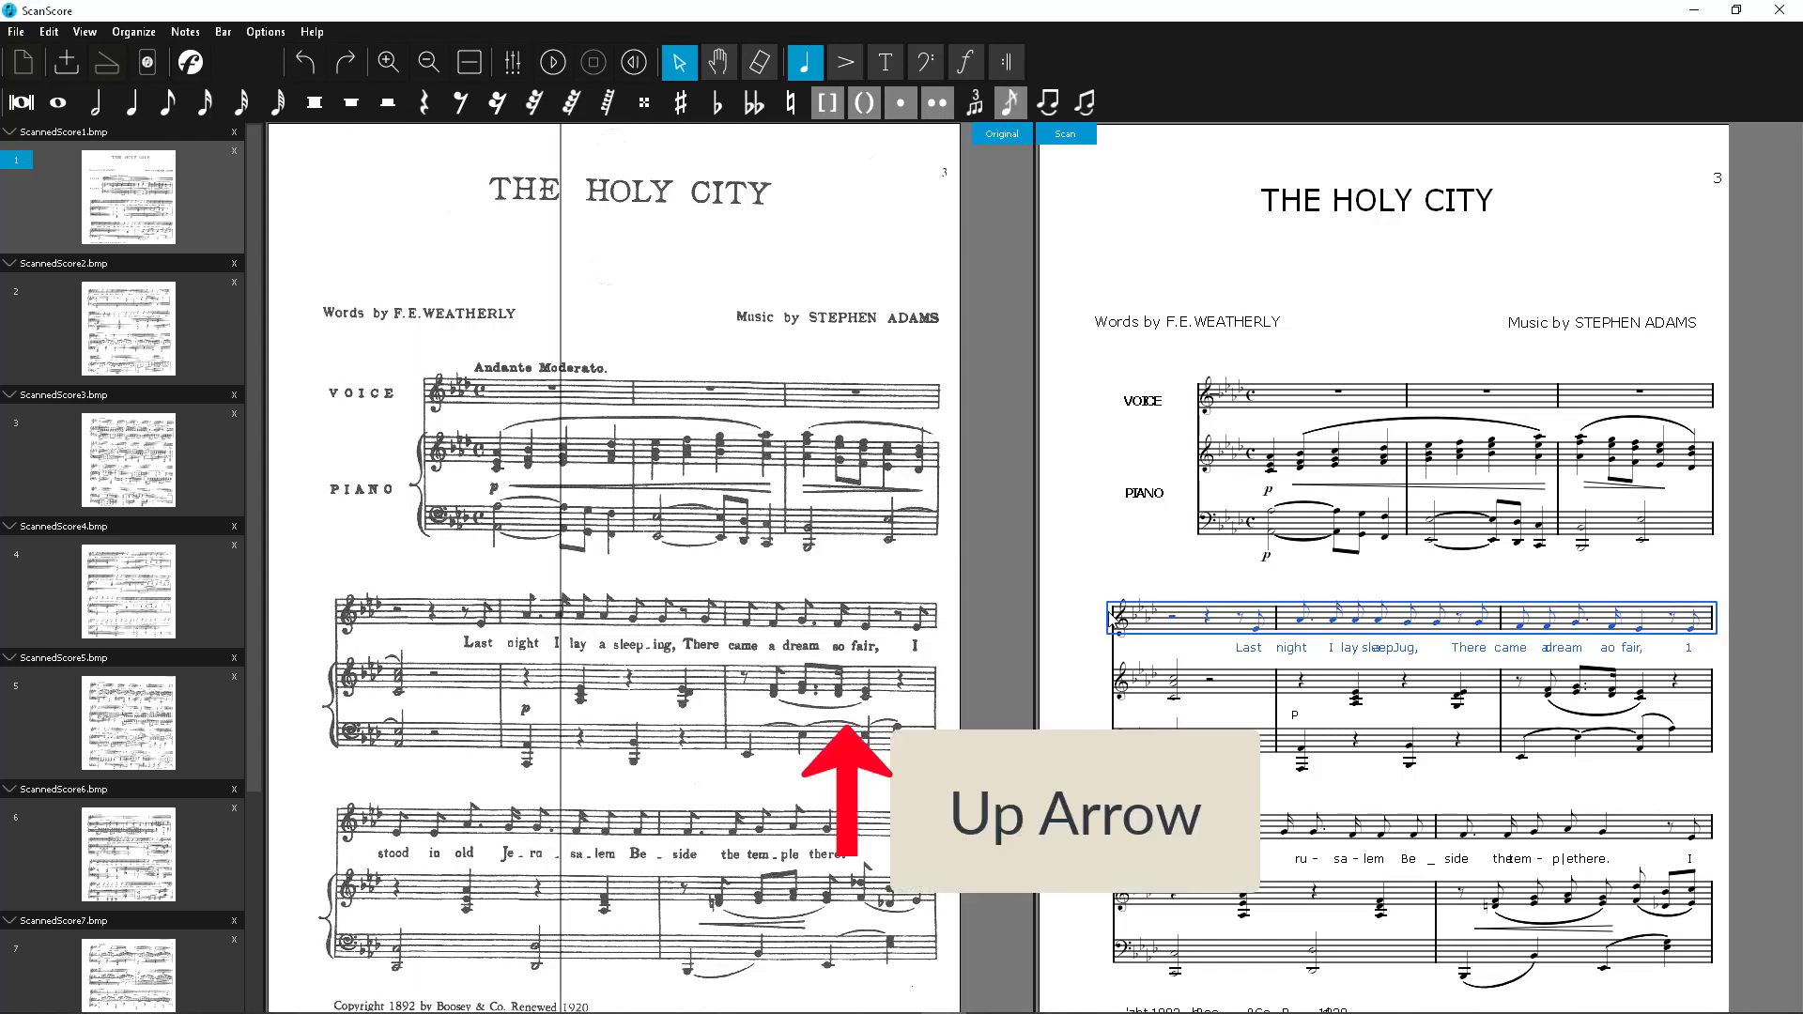
pyautogui.press('Up')
pyautogui.press('Up')
pyautogui.press('Up')
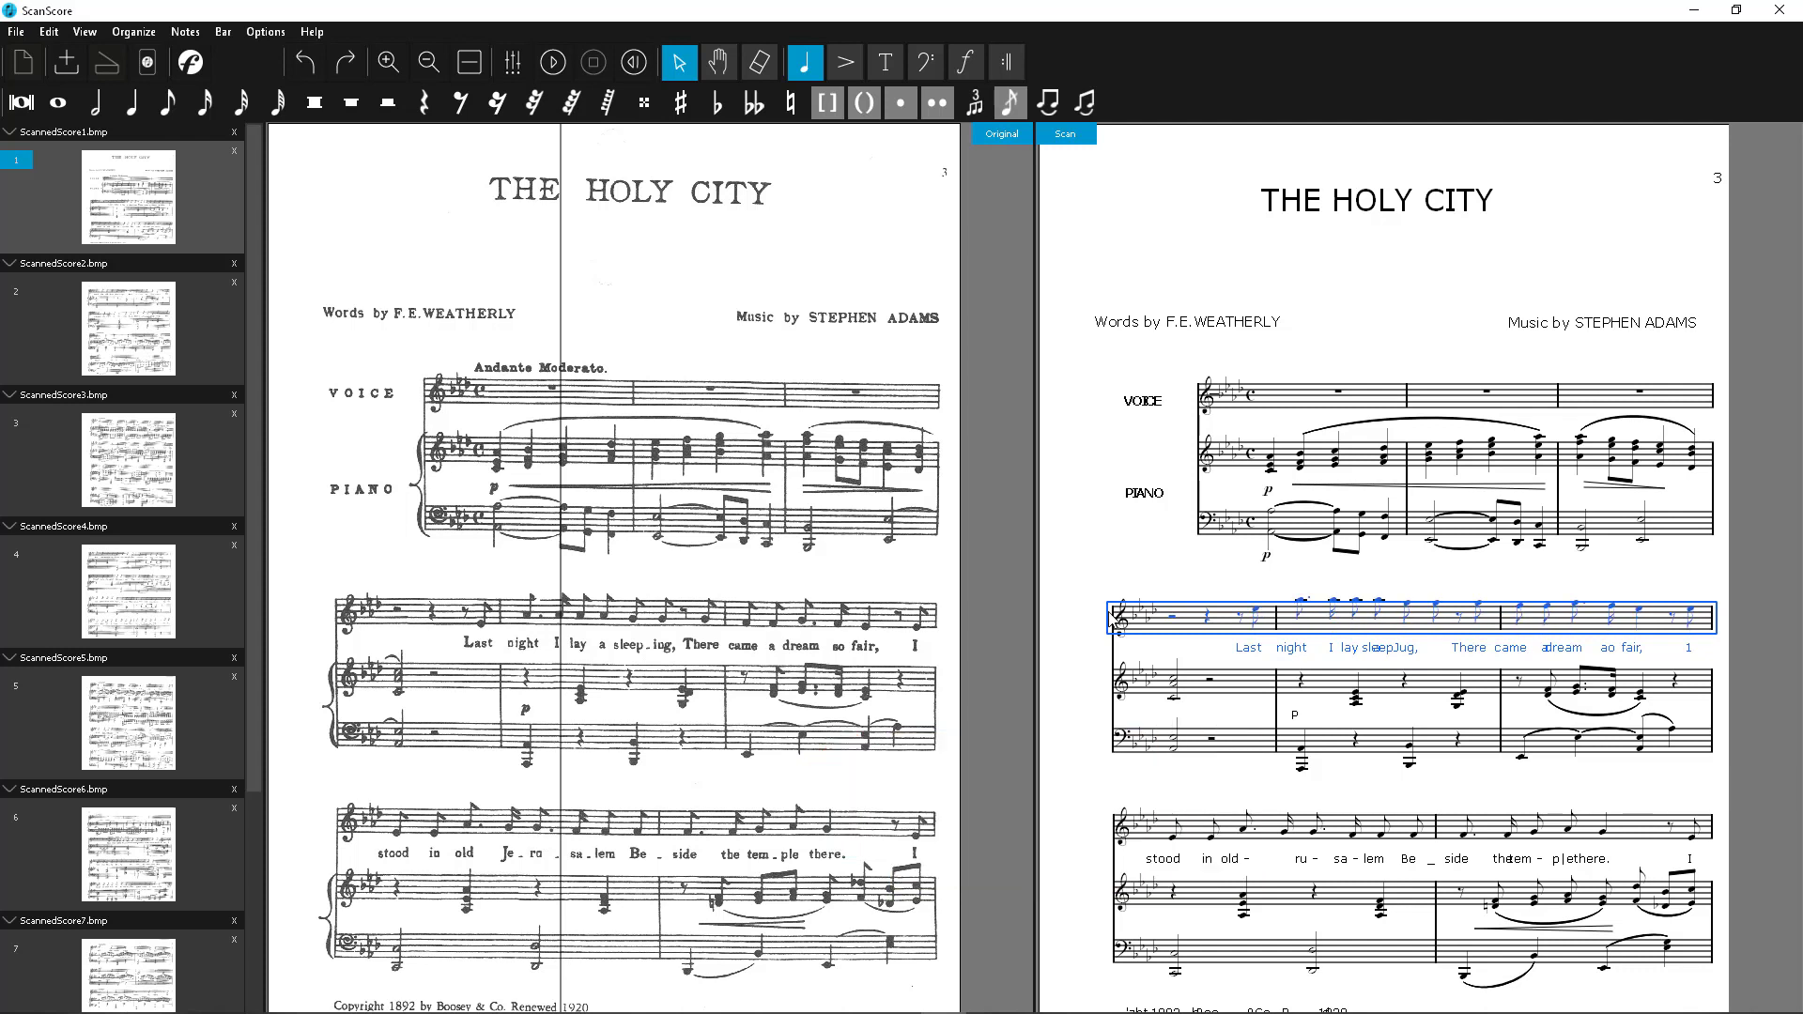
pyautogui.click(1096, 589)
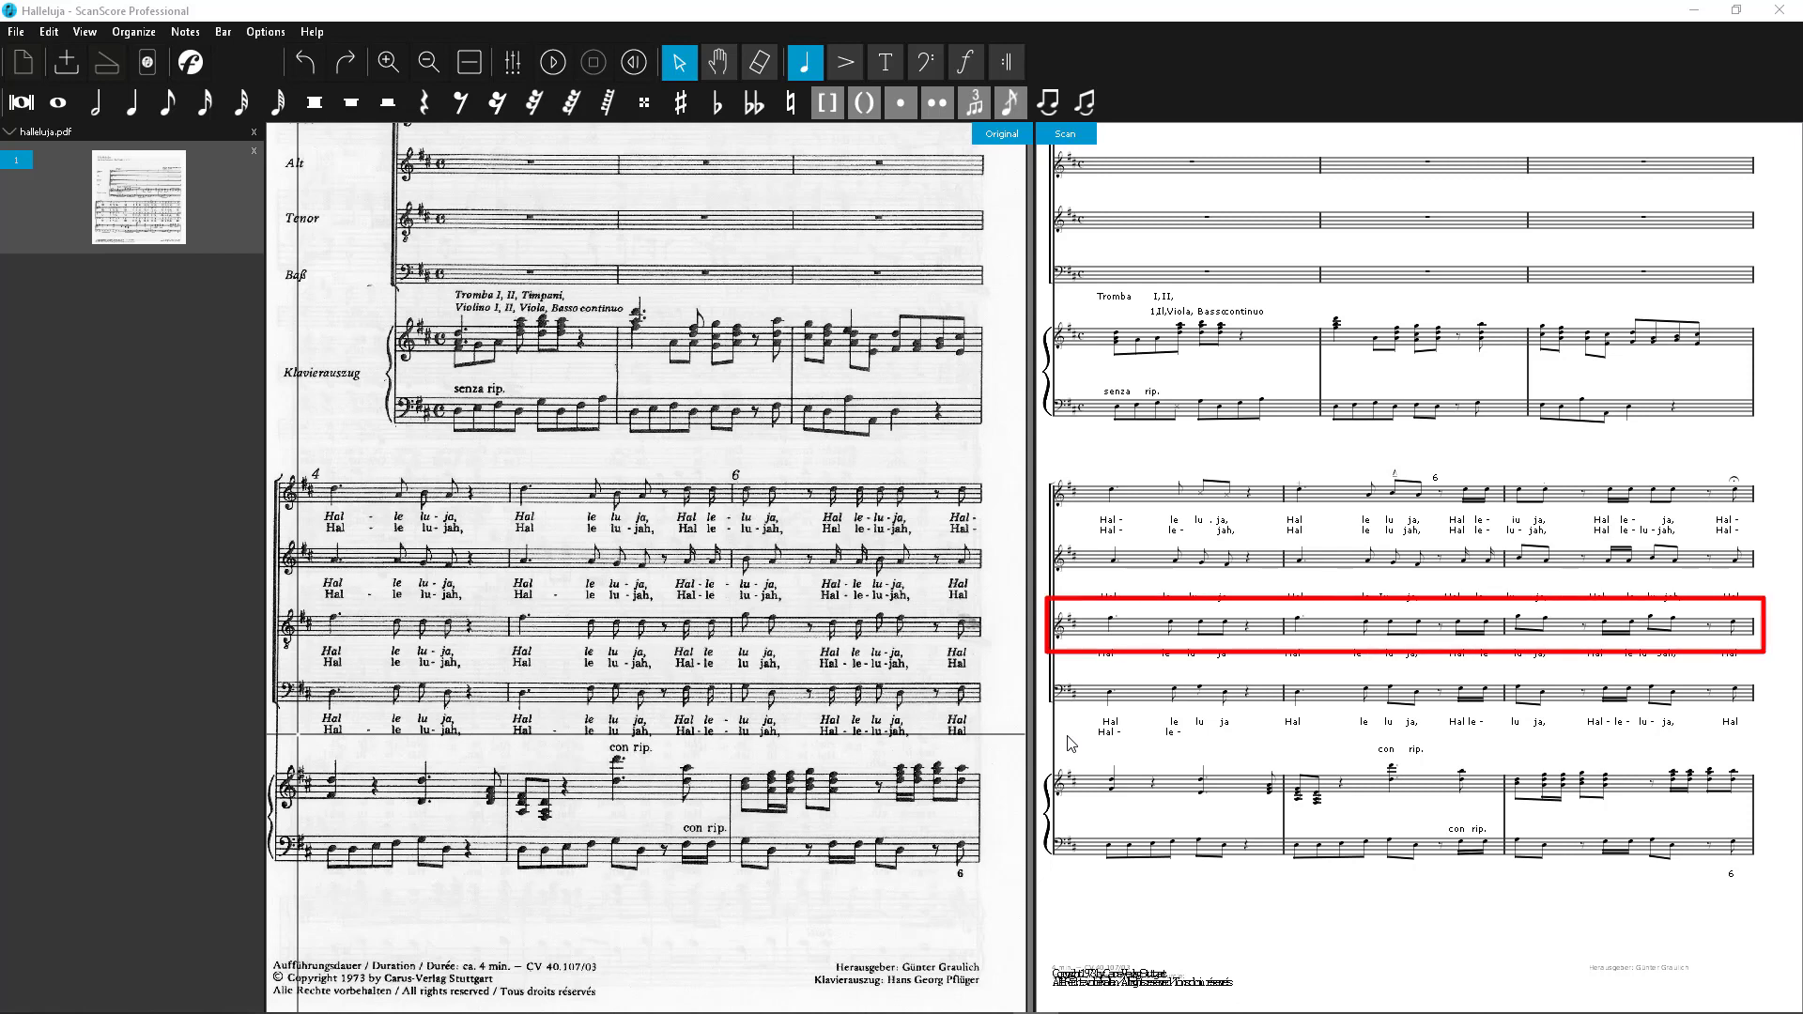
# Place a bass clef at the start of the second-system tenor staff.
pyautogui.click(1053, 638)
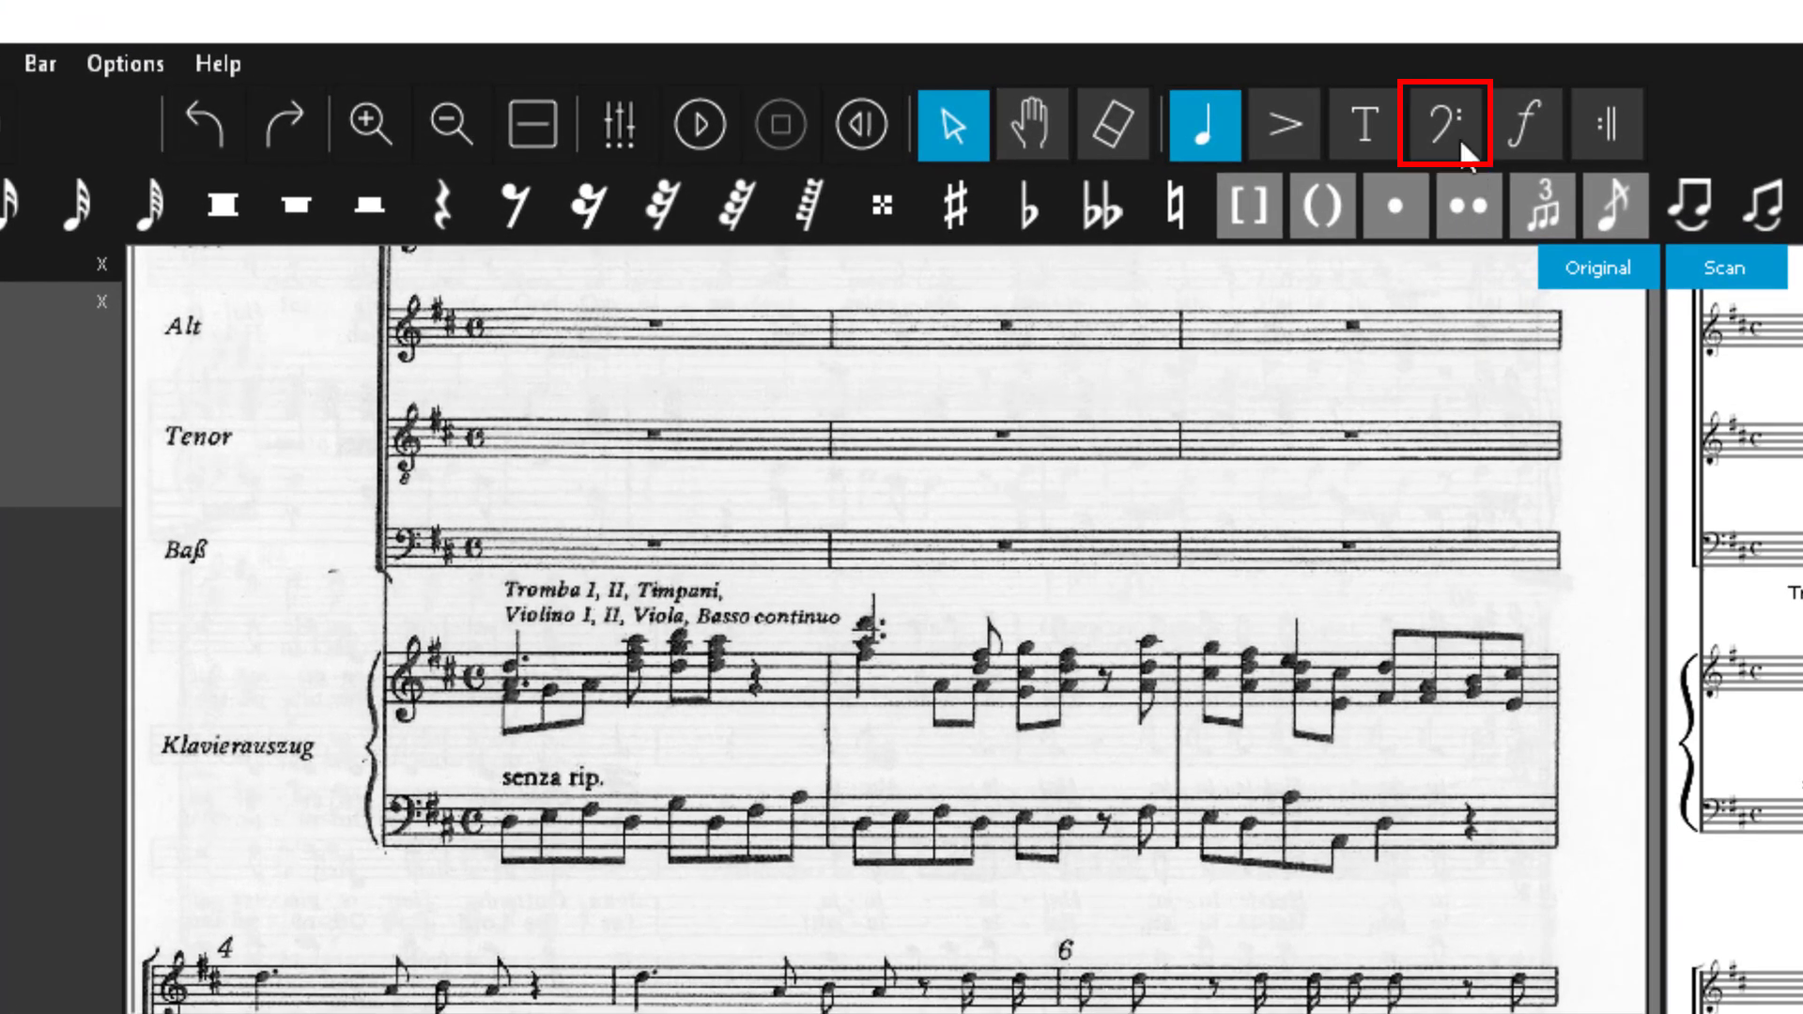
pyautogui.click(1460, 138)
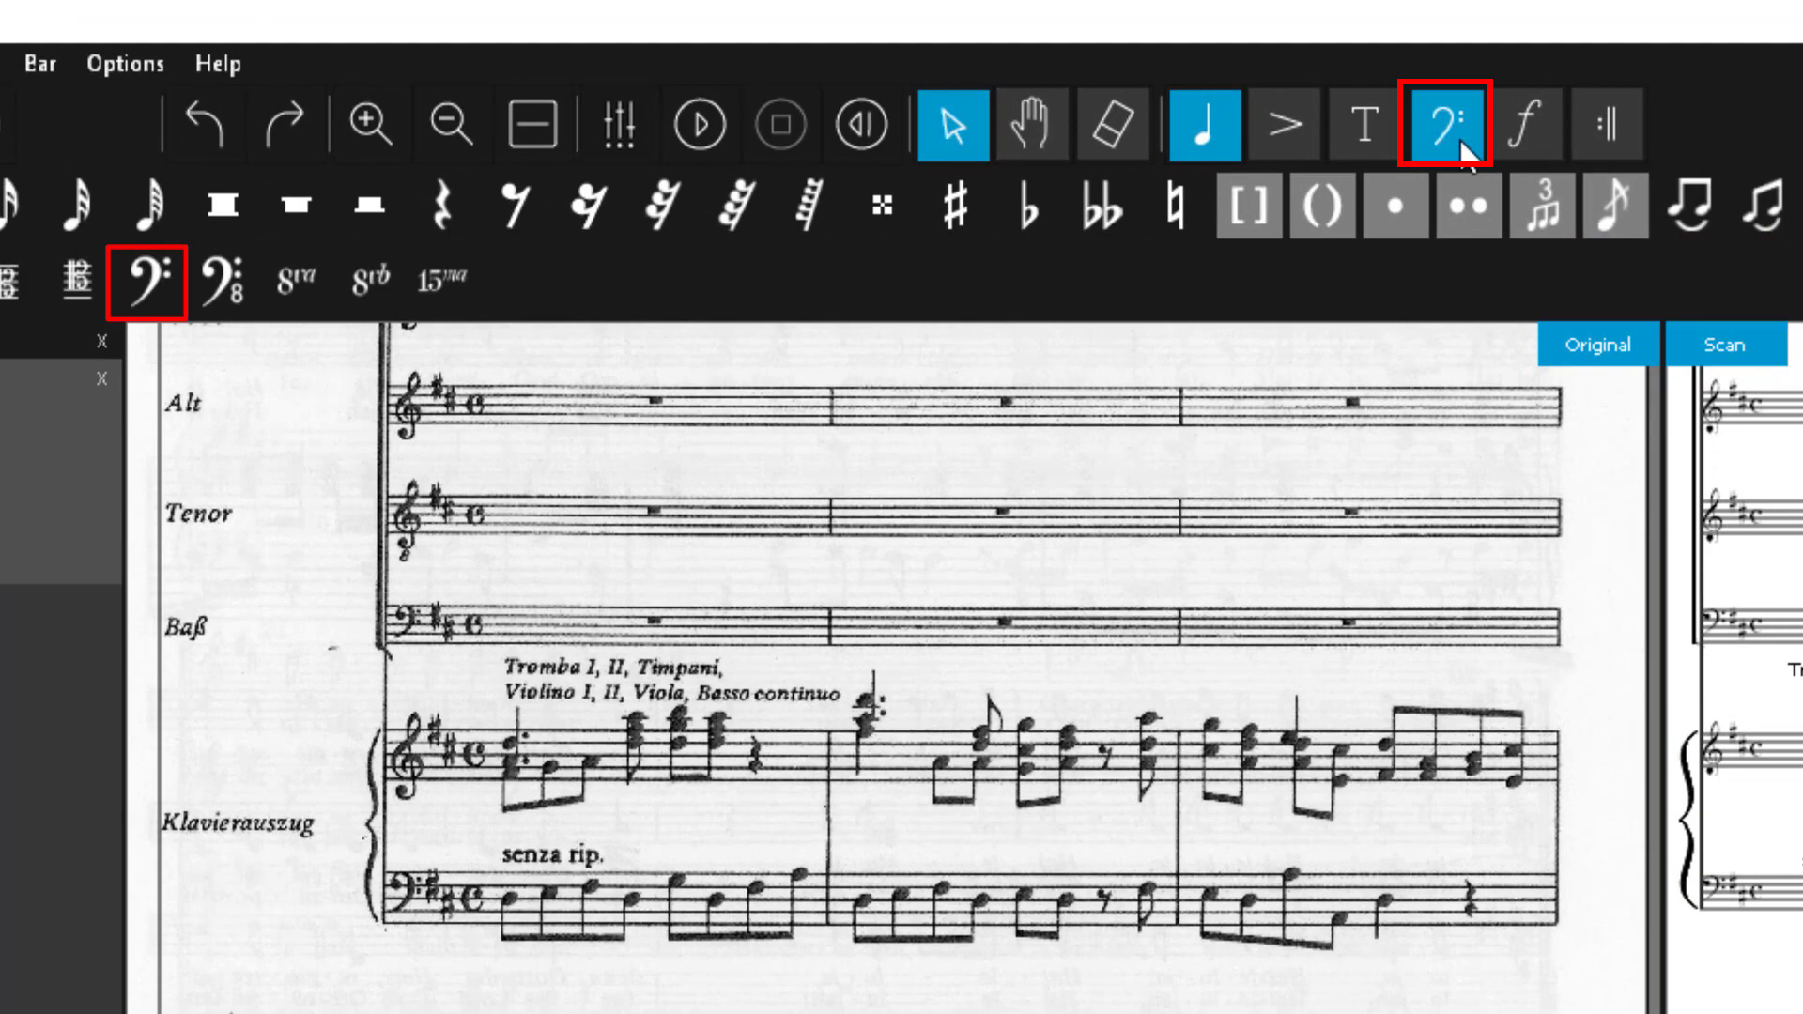
pyautogui.click(162, 308)
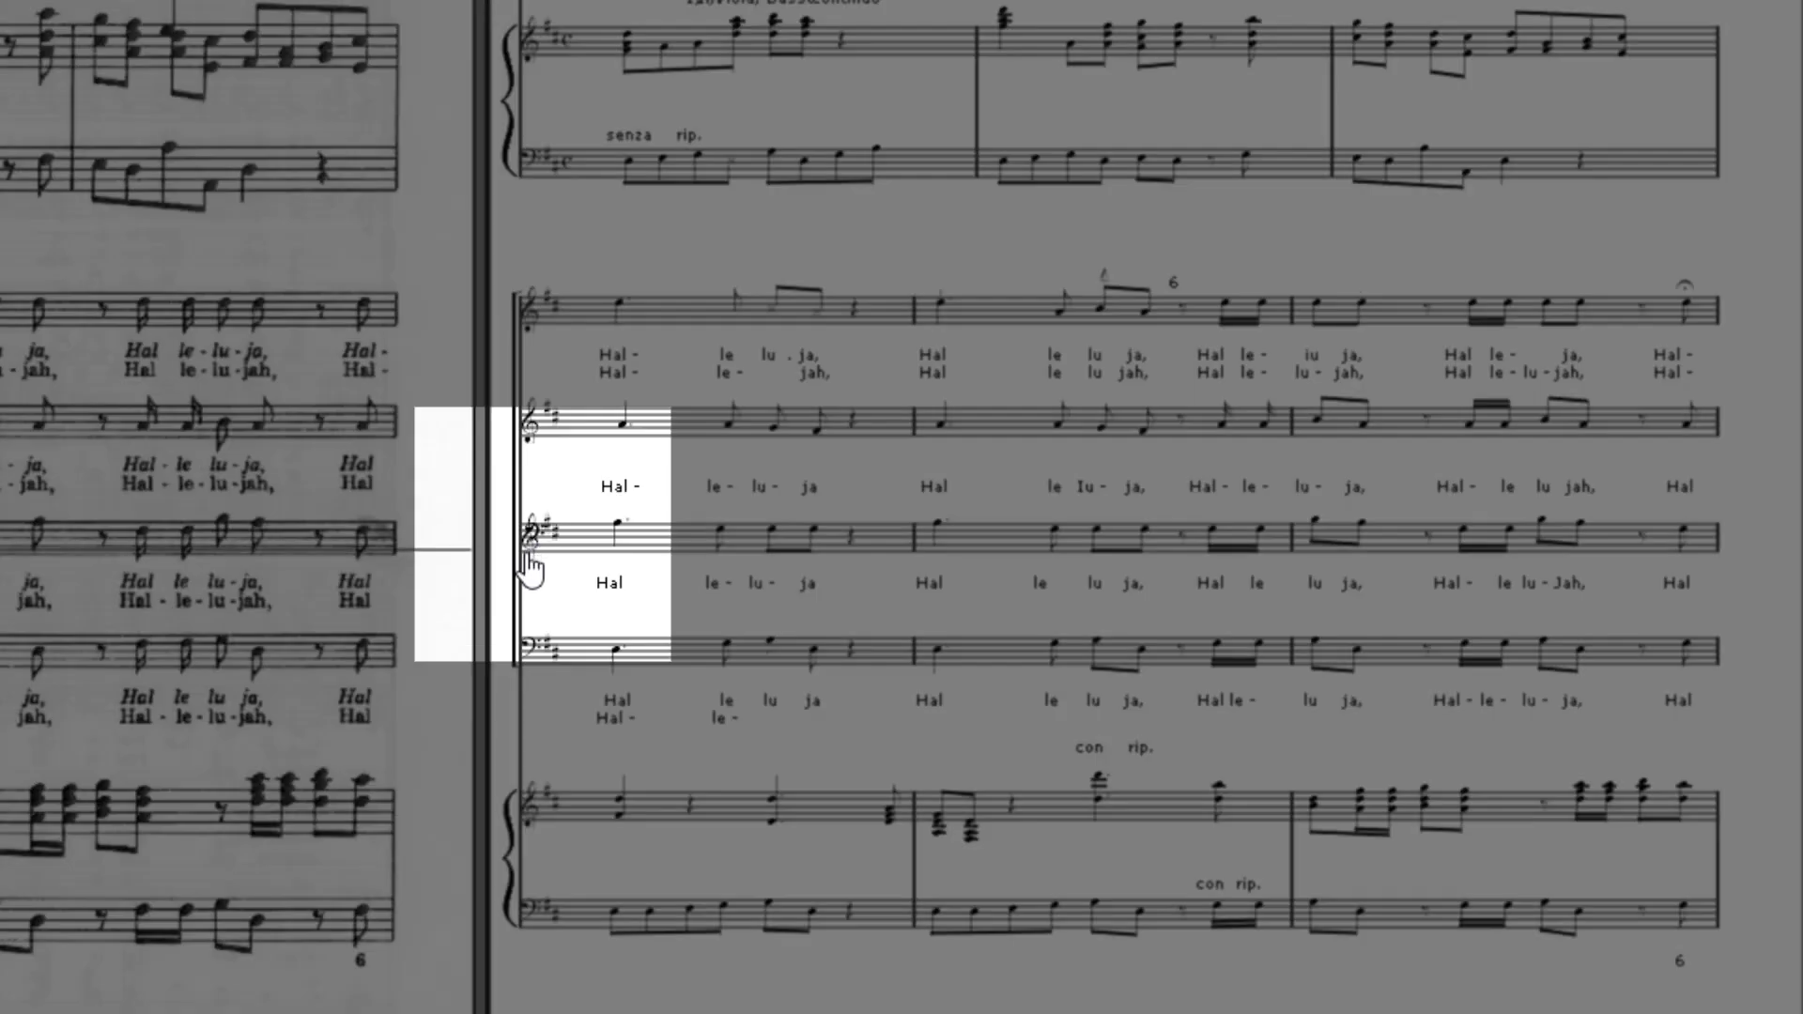
pyautogui.click(528, 562)
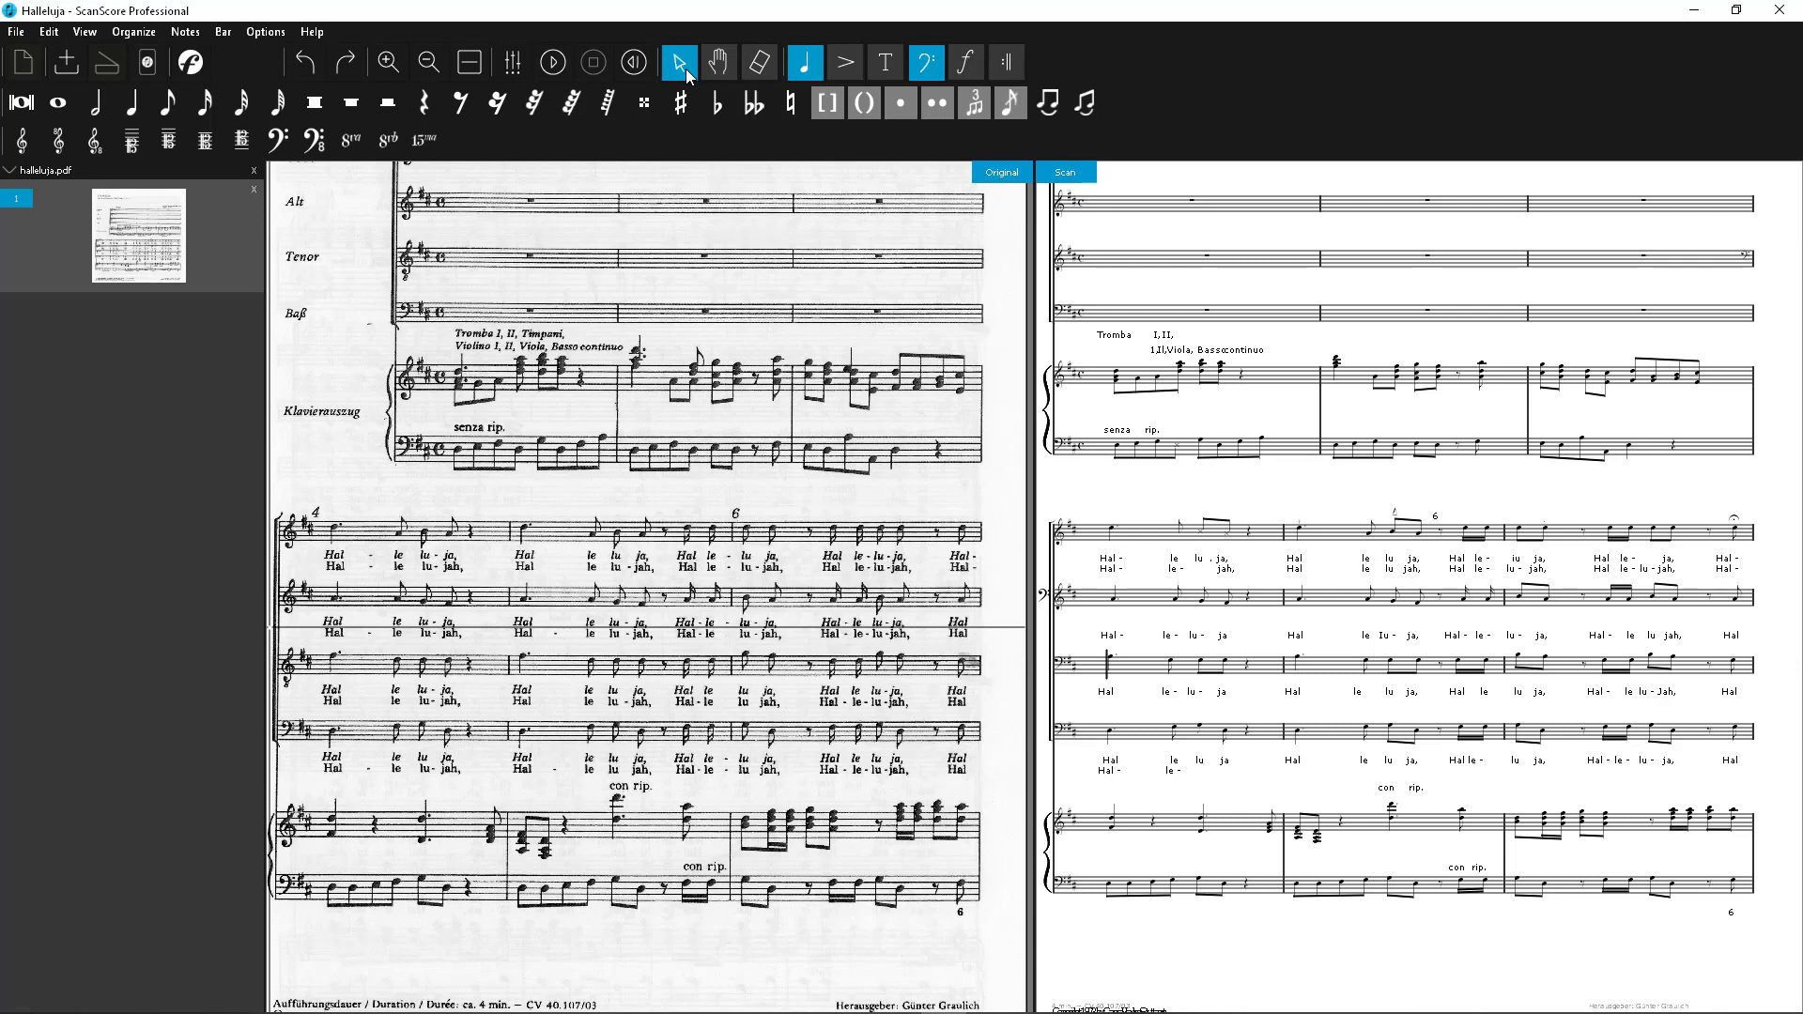
# Select the bass-clef tenor staff and move its notes down one step.
pyautogui.click(1051, 673)
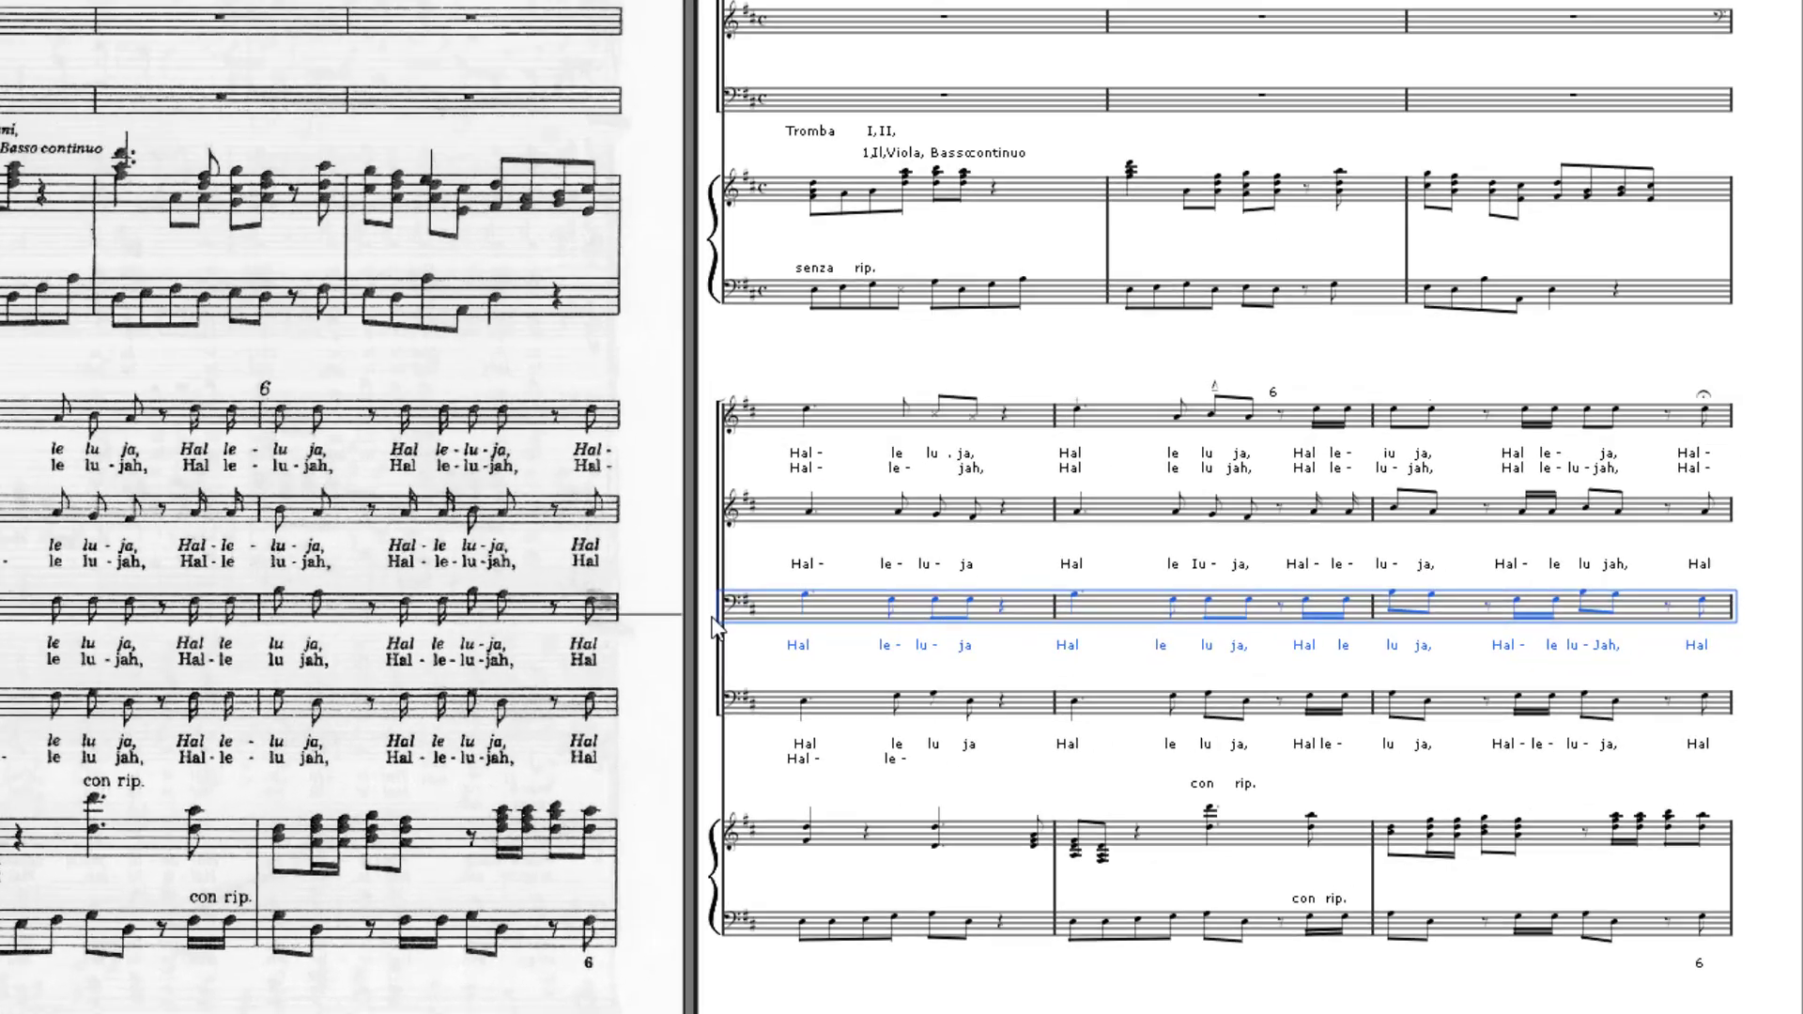
pyautogui.press('Down')
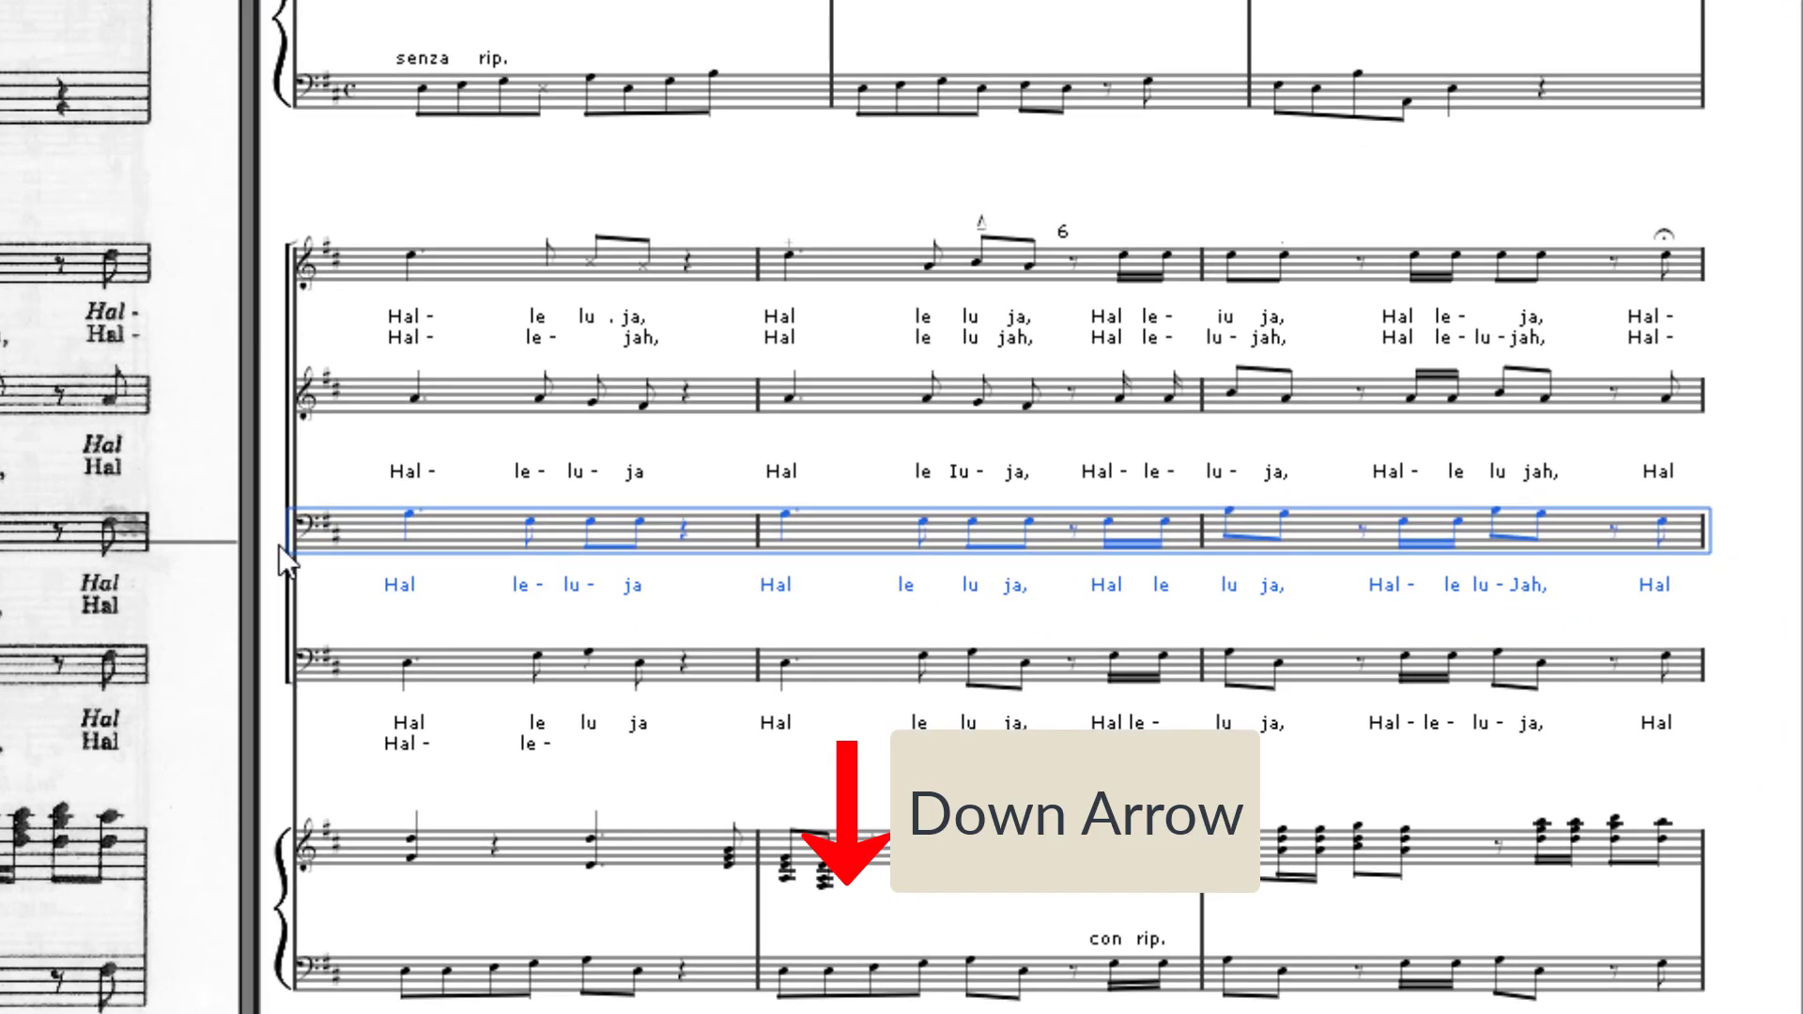